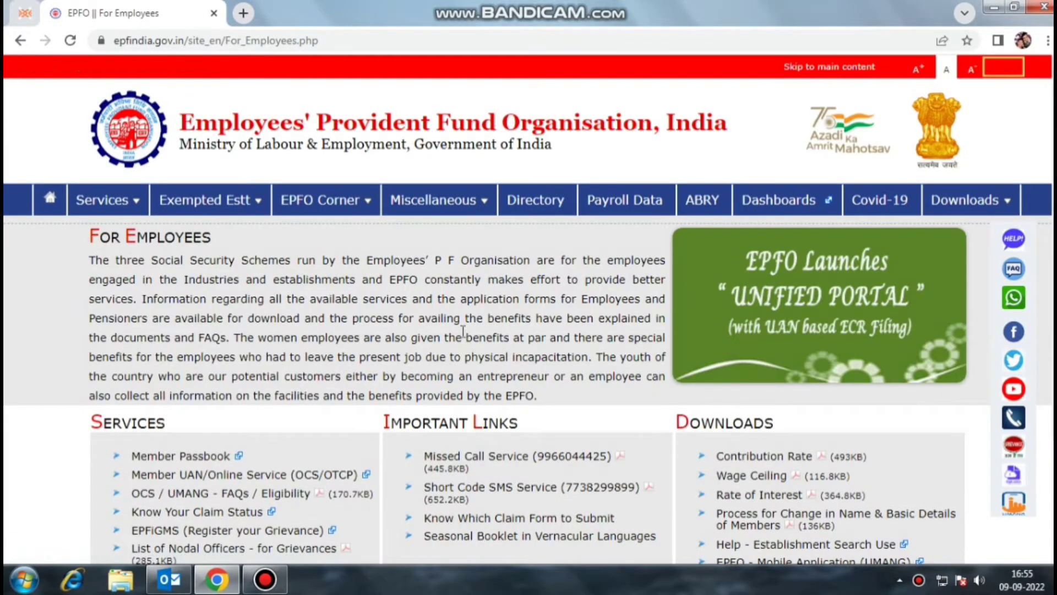
{"action": "scroll", "coordinate": [341, 352], "scroll_direction": "down", "scroll_amount": 1}
{"action": "left_click_drag", "start_coordinate": [125, 396], "coordinate": [358, 397]}
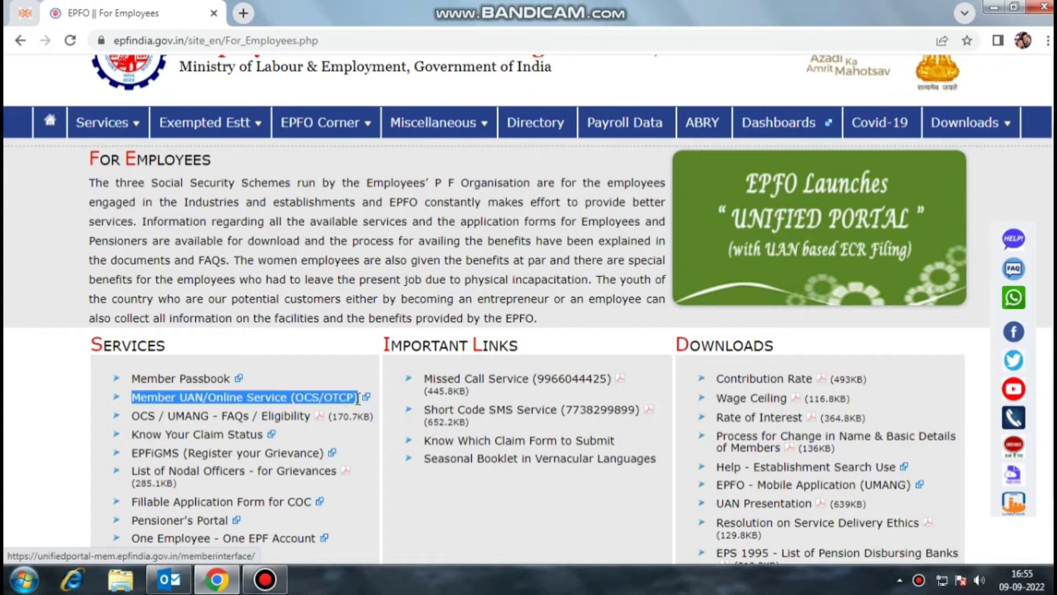
Step: Open Member UAN/Online Service in a new tab and find the Activate UAN link under Important Links
{"action": "left_click", "coordinate": [198, 398]}
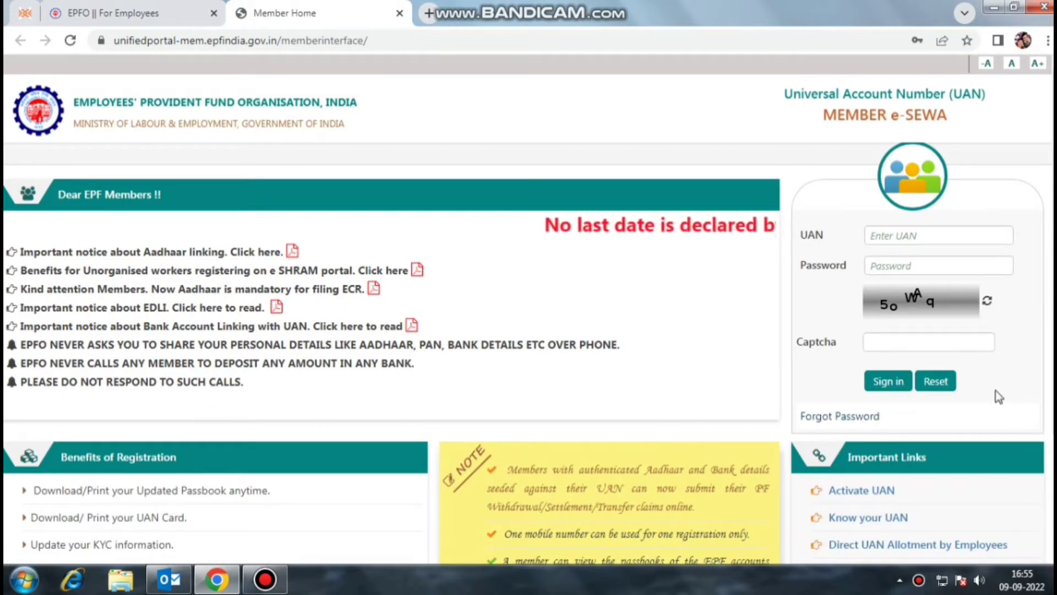
{"action": "scroll", "coordinate": [996, 391], "scroll_direction": "down", "scroll_amount": 1}
{"action": "scroll", "coordinate": [998, 396], "scroll_direction": "down", "scroll_amount": 1}
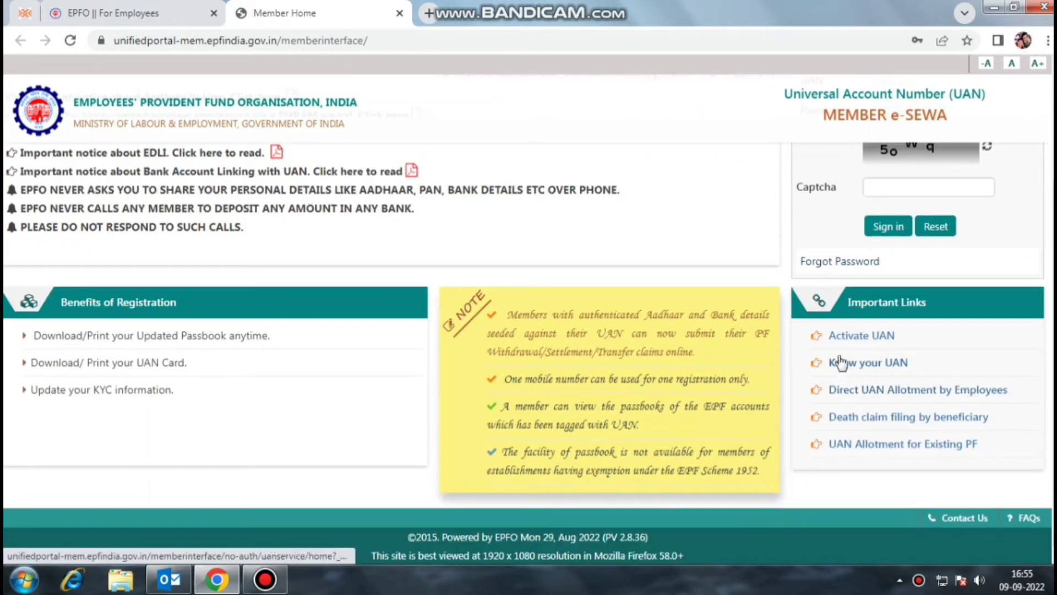
{"action": "left_click_drag", "start_coordinate": [926, 303], "coordinate": [847, 302]}
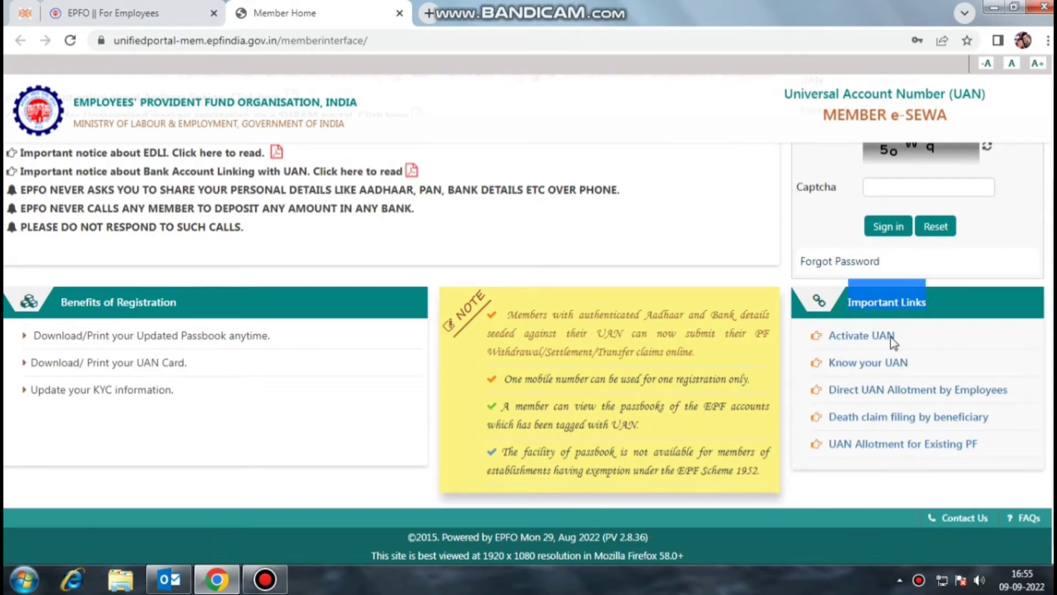
{"action": "left_click_drag", "start_coordinate": [896, 336], "coordinate": [816, 336]}
Step: Open the Activate UAN form and keep UAN as the identification option
{"action": "left_click", "coordinate": [851, 336]}
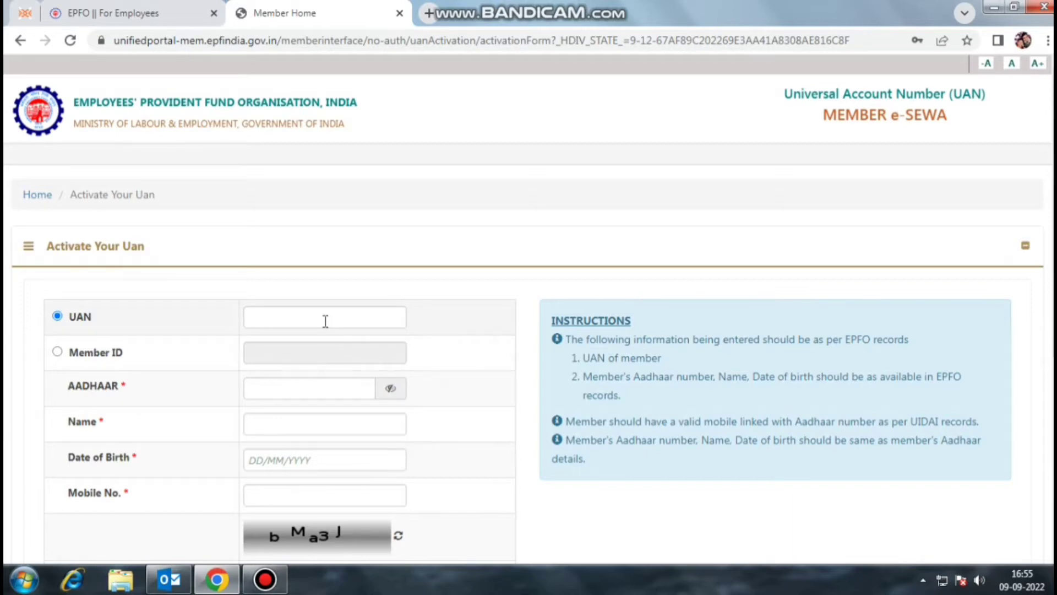
{"action": "left_click", "coordinate": [295, 352]}
{"action": "scroll", "coordinate": [54, 267], "scroll_direction": "down", "scroll_amount": 2}
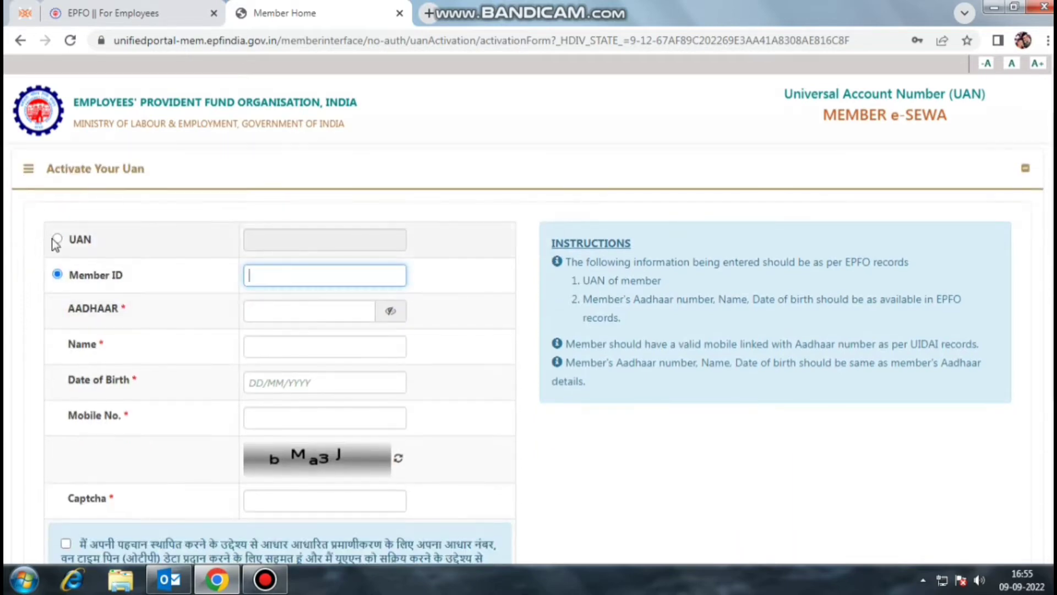
{"action": "left_click", "coordinate": [57, 239]}
Step: Enter the UAN, the Aadhaar number and the member's name in the activation form
{"action": "left_click", "coordinate": [277, 241]}
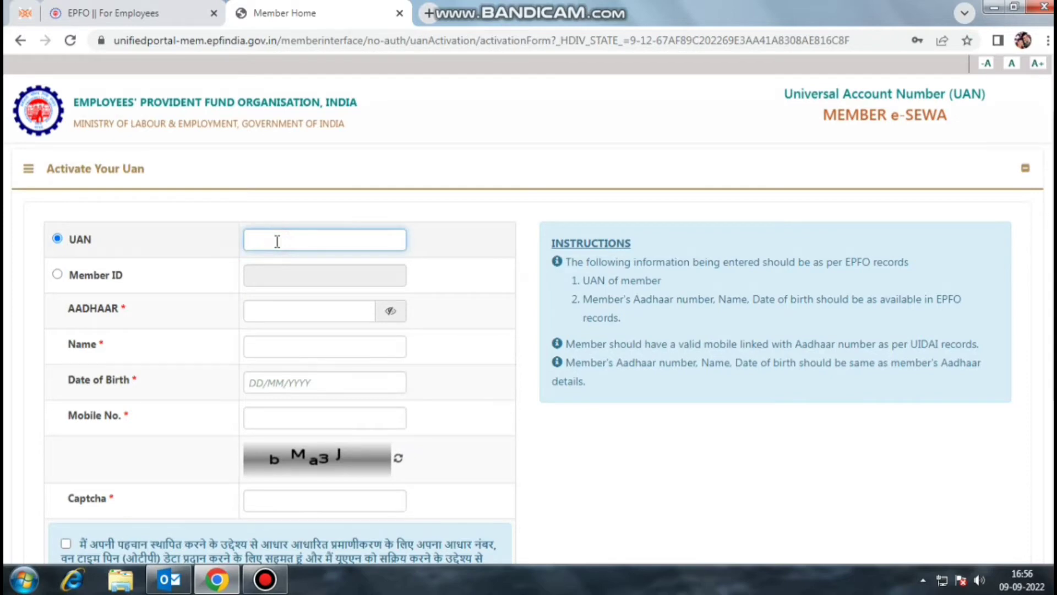
{"action": "type", "text": "10"}
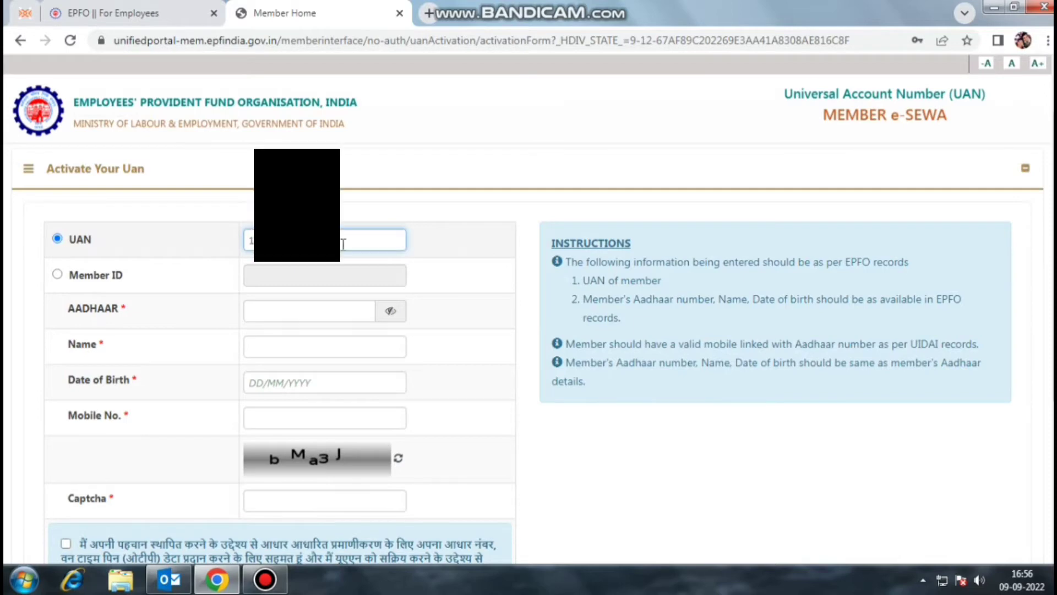
{"action": "scroll", "coordinate": [107, 204], "scroll_direction": "down", "scroll_amount": 1}
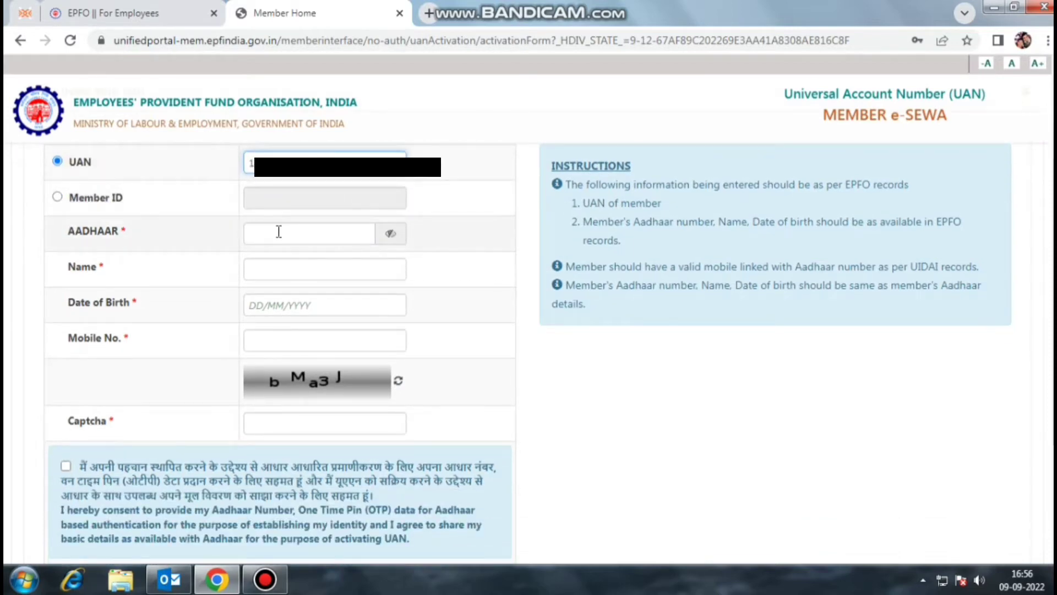
{"action": "left_click", "coordinate": [279, 232]}
{"action": "type", "text": "••••"}
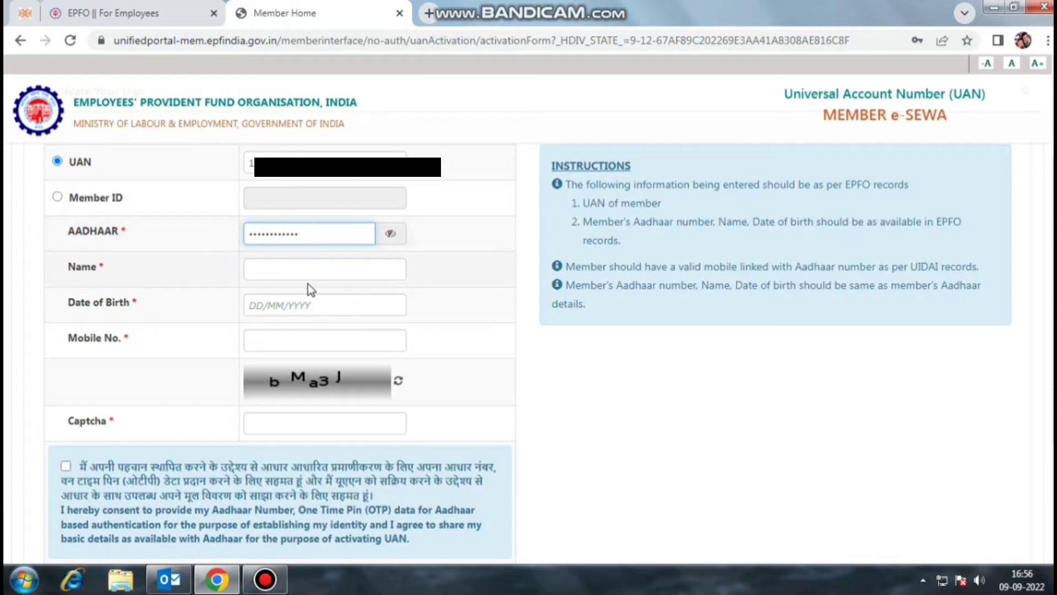
{"action": "left_click", "coordinate": [309, 268]}
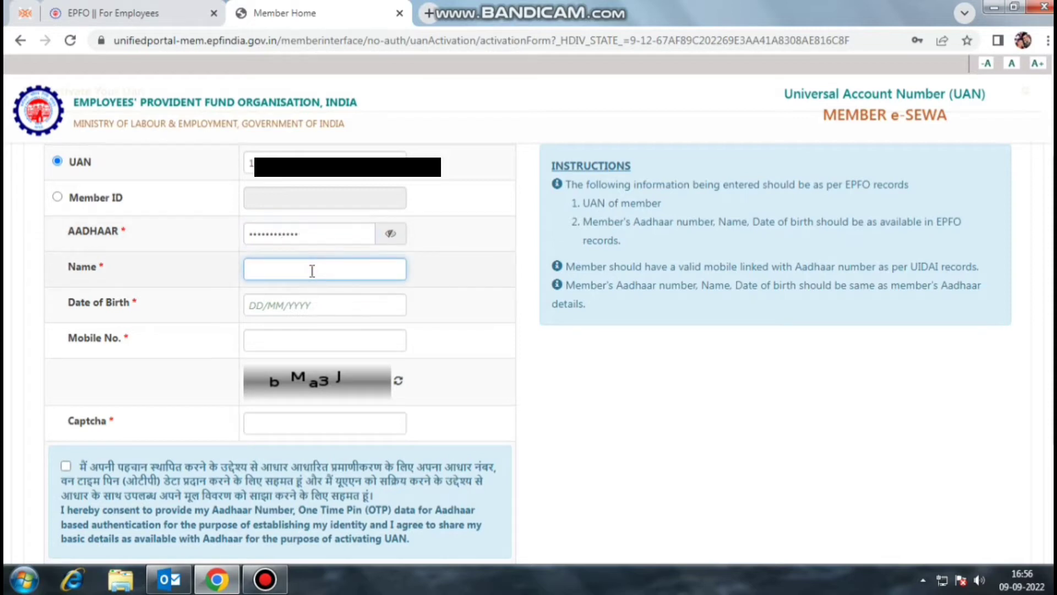
{"action": "type", "text": "ANKAJ"}
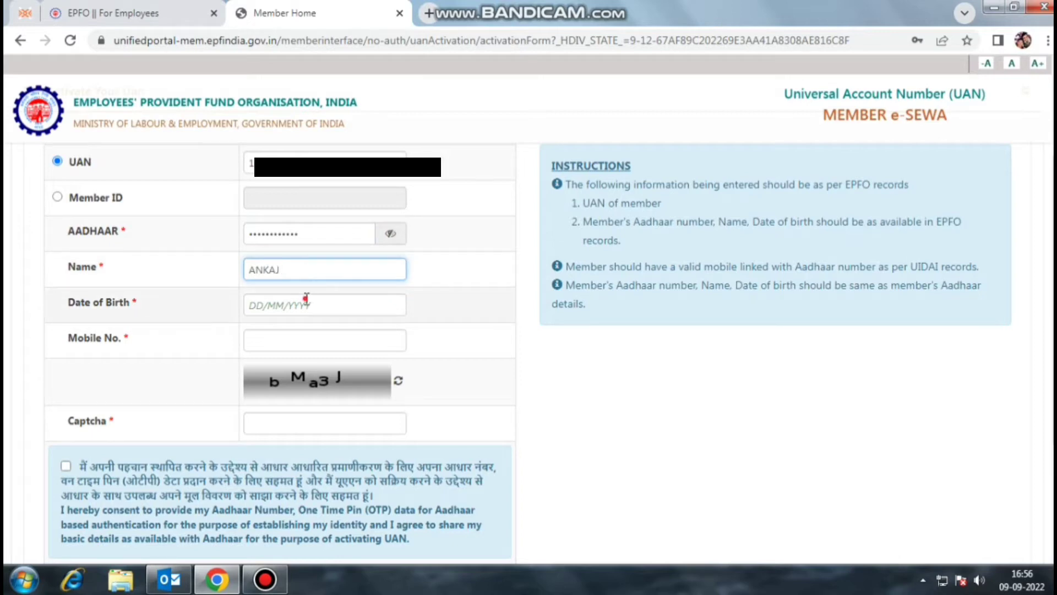
{"action": "left_click", "coordinate": [307, 300]}
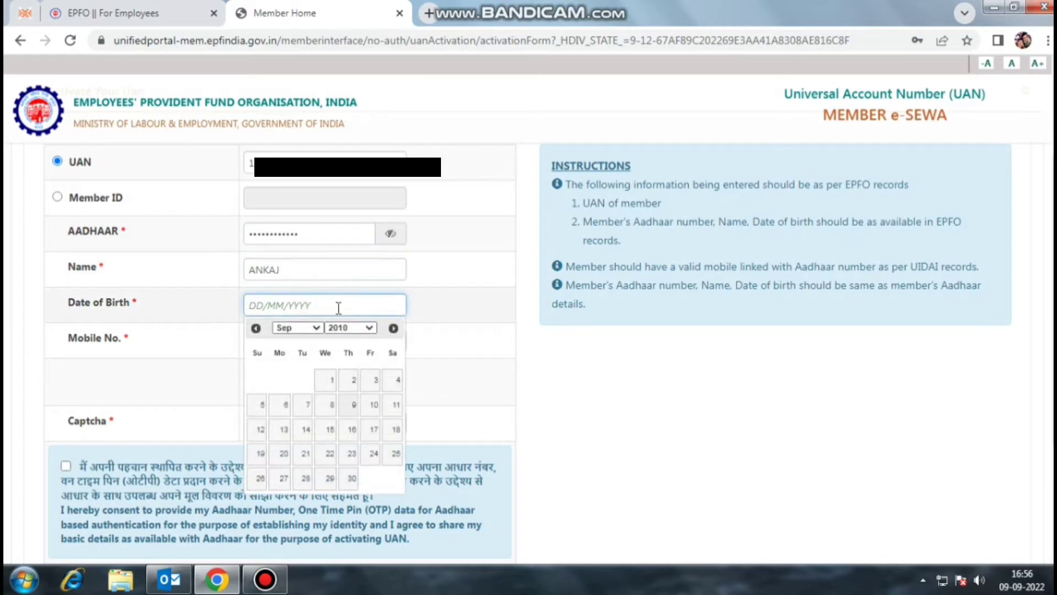
{"action": "left_click", "coordinate": [361, 327]}
{"action": "left_click", "coordinate": [348, 386]}
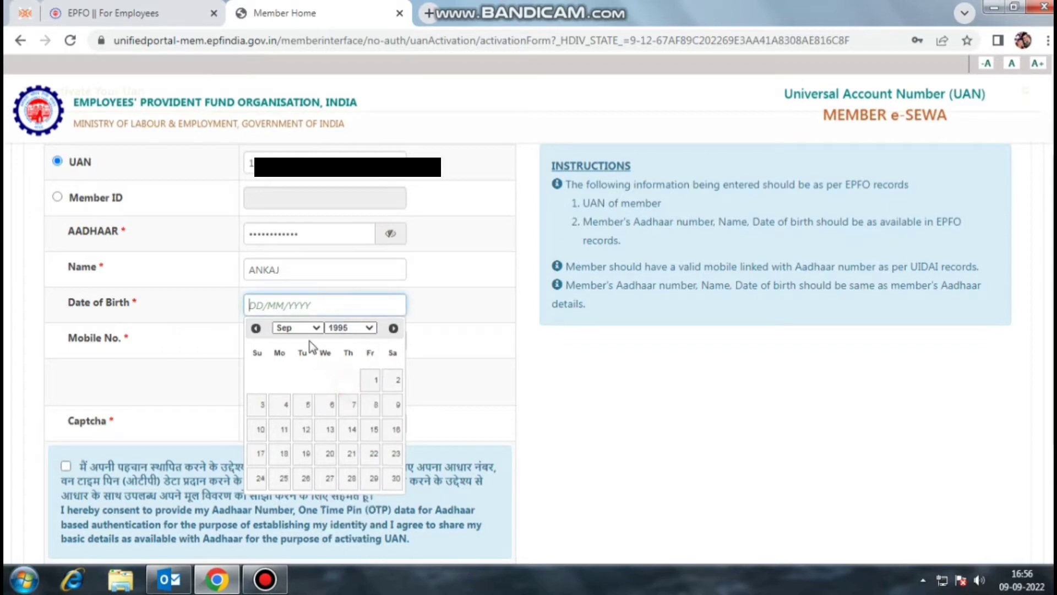
{"action": "left_click", "coordinate": [298, 328]}
{"action": "left_click", "coordinate": [292, 461]}
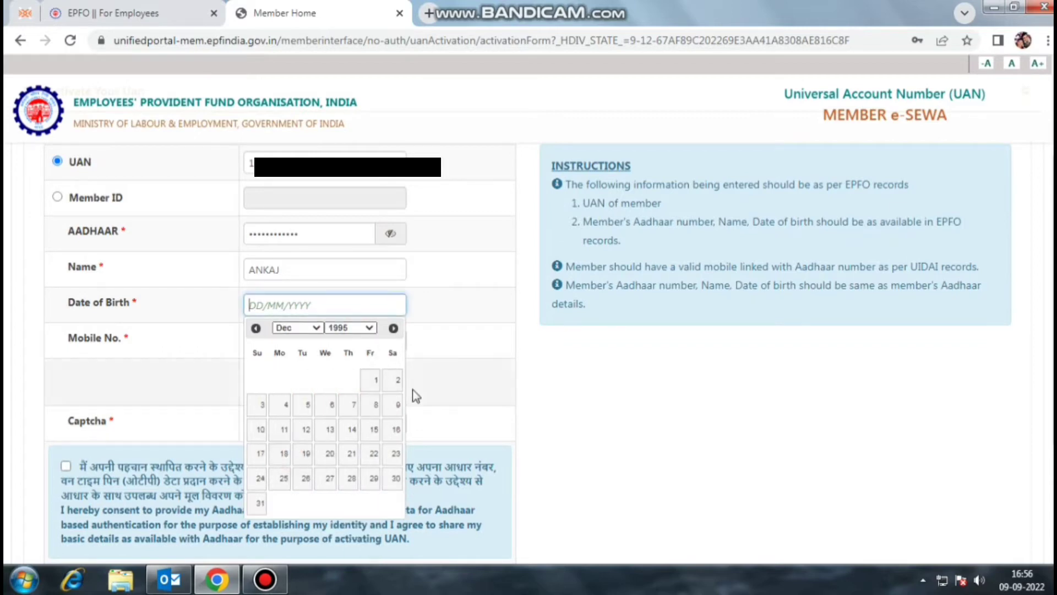
{"action": "left_click", "coordinate": [396, 404]}
Step: Enter the mobile number and the captcha, and accept the Aadhaar authentication consent
{"action": "left_click", "coordinate": [267, 341]}
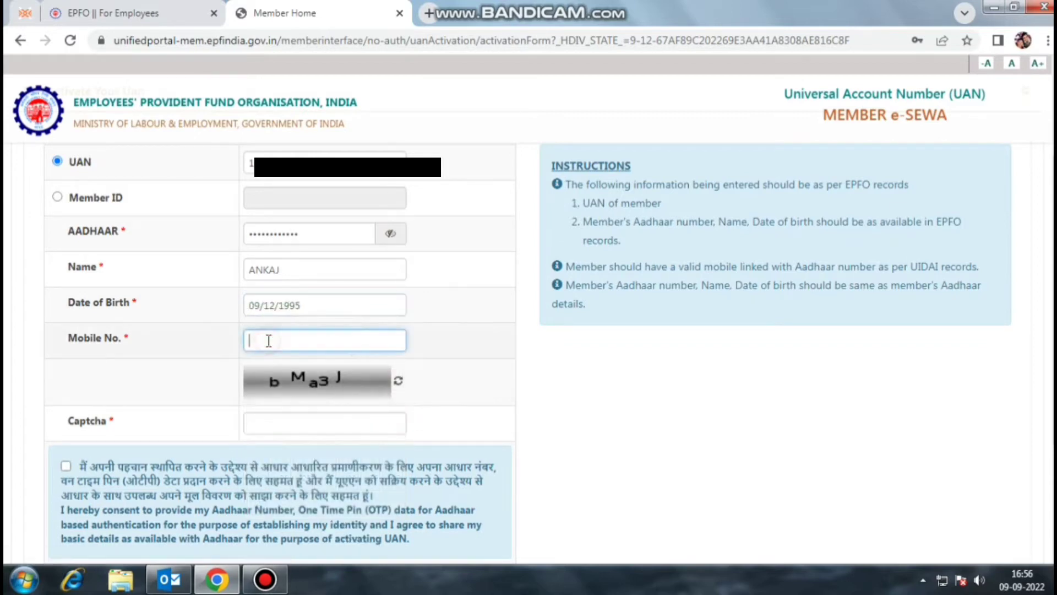
{"action": "type", "text": "**********"}
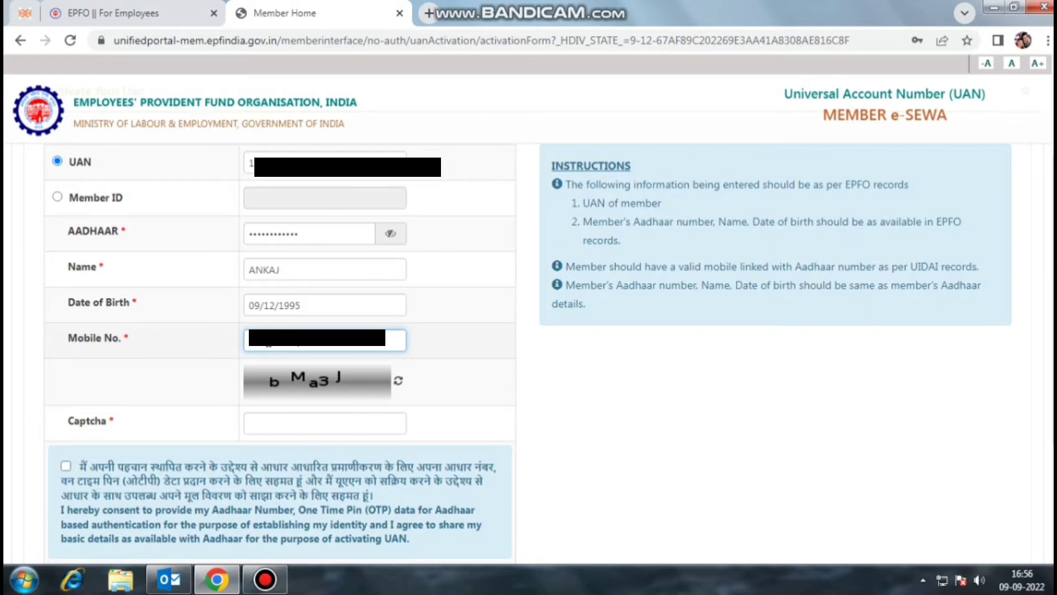
{"action": "left_click", "coordinate": [286, 423]}
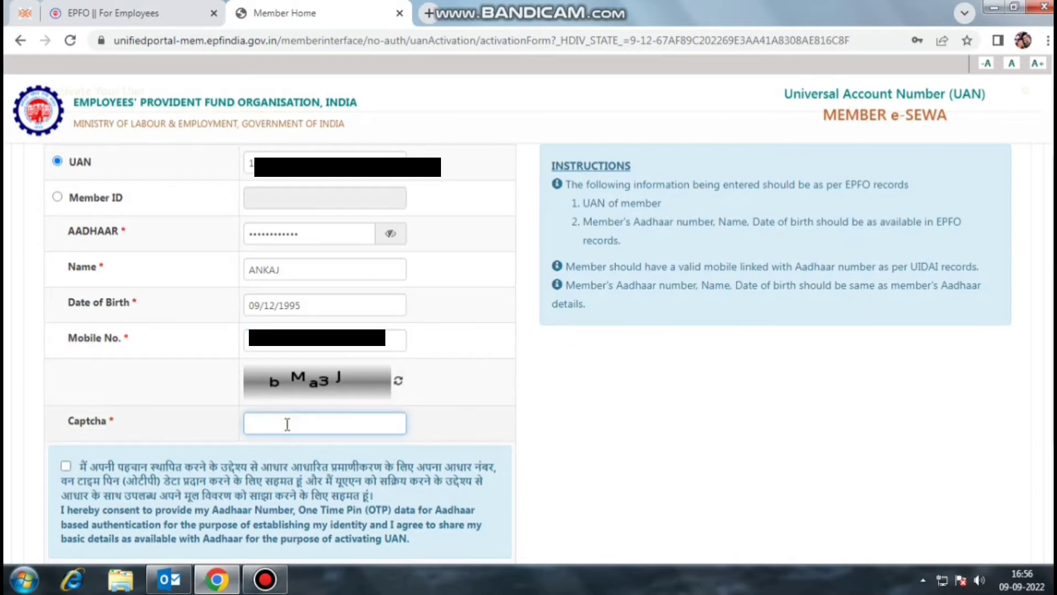
{"action": "type", "text": "bMa3J"}
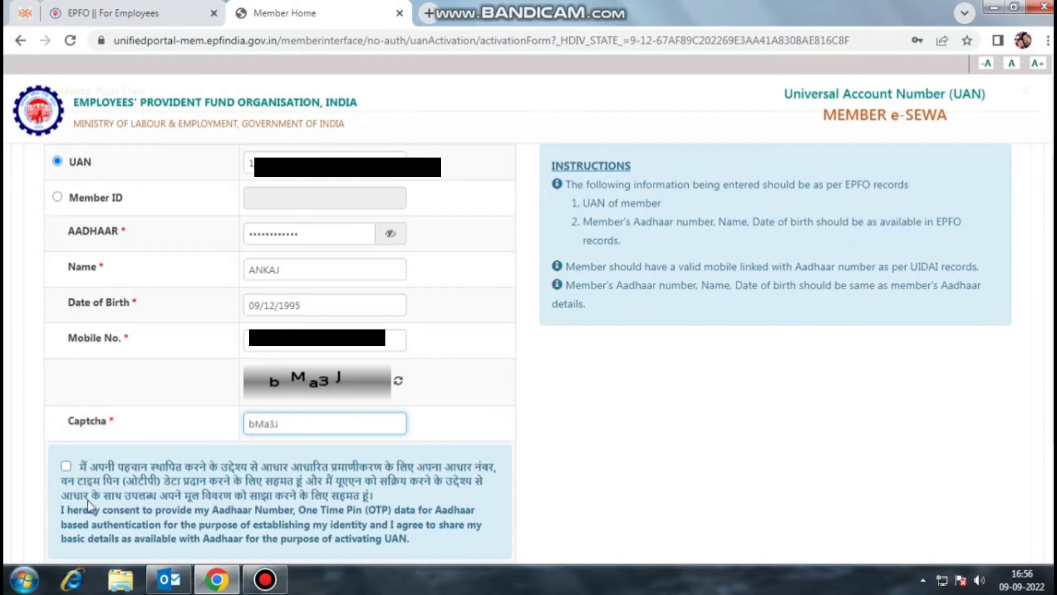
{"action": "scroll", "coordinate": [415, 329], "scroll_direction": "down", "scroll_amount": 2}
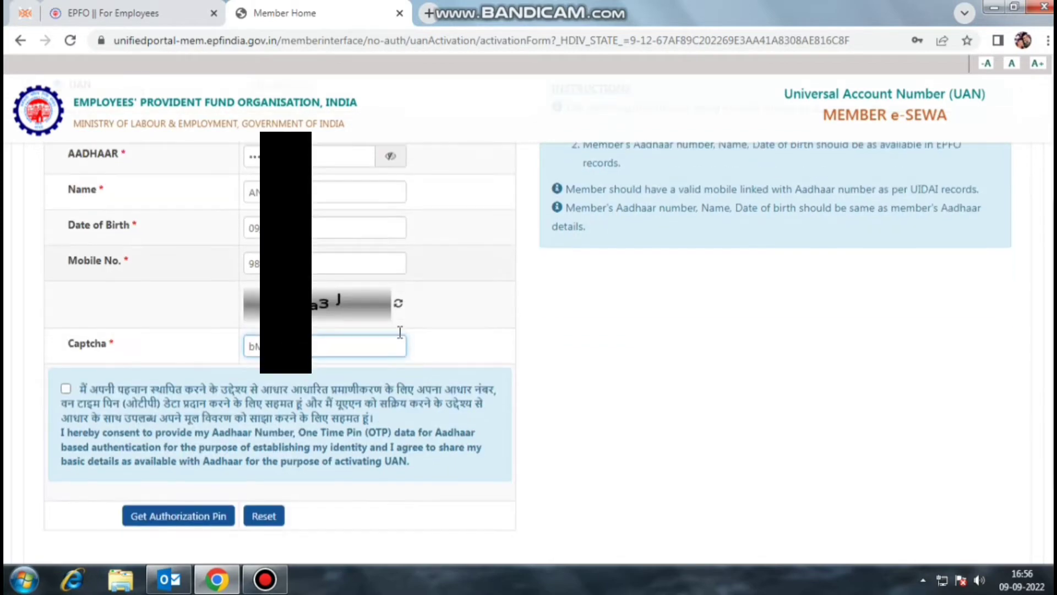
{"action": "left_click", "coordinate": [66, 389]}
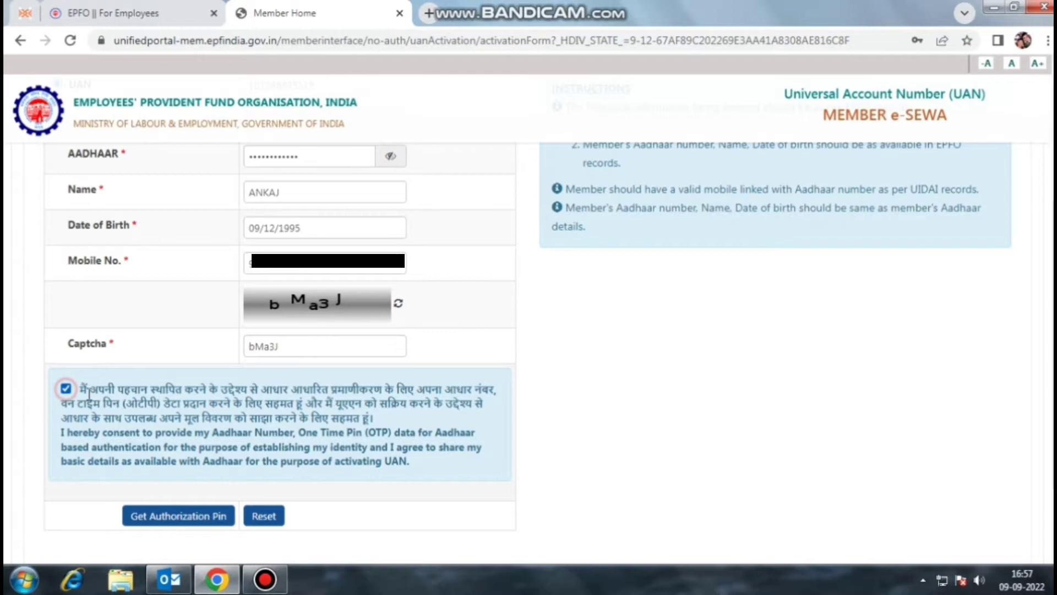
Step: Request the authorization PIN and check the OTP-sent confirmation message
{"action": "left_click", "coordinate": [204, 517]}
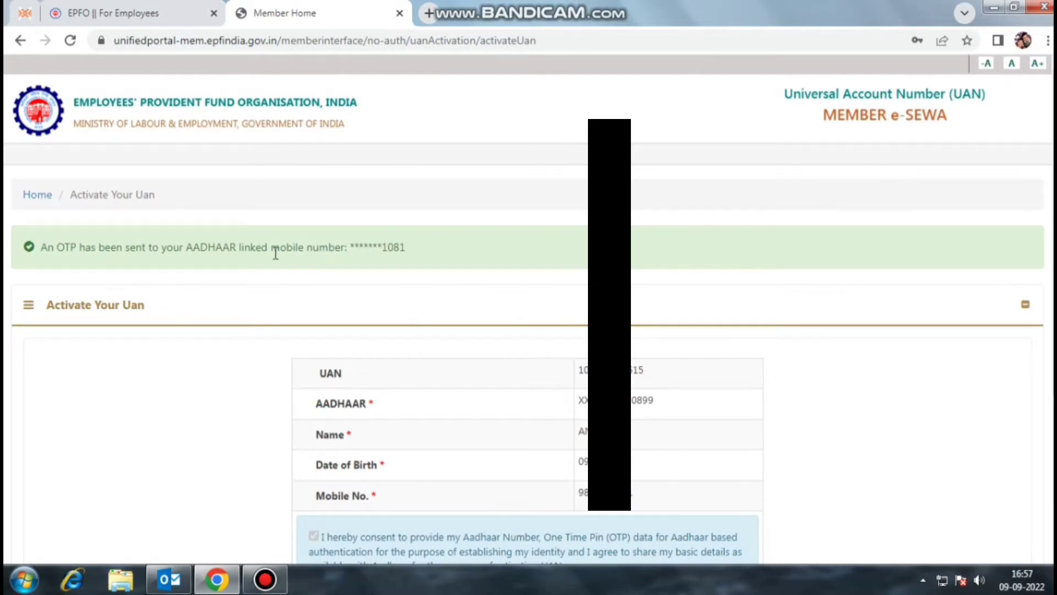
{"action": "scroll", "coordinate": [411, 255], "scroll_direction": "down", "scroll_amount": 4}
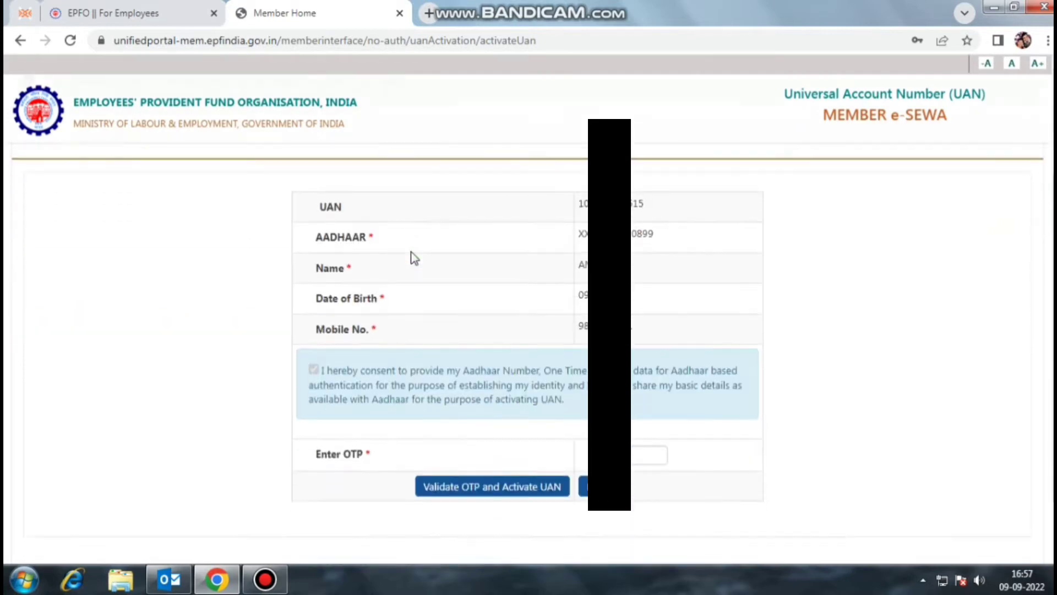
{"action": "scroll", "coordinate": [131, 271], "scroll_direction": "up", "scroll_amount": 3}
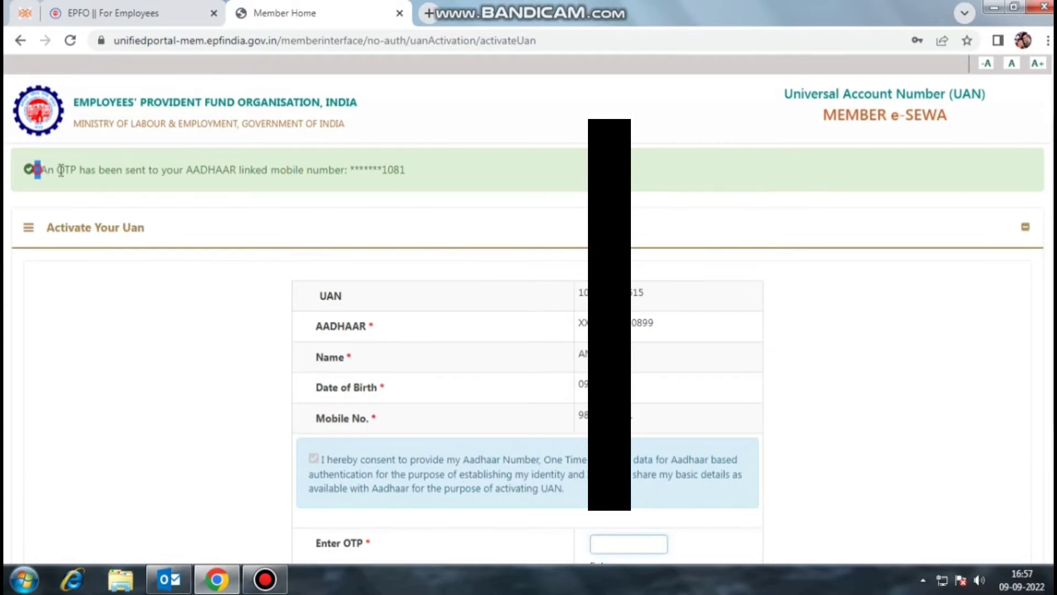
{"action": "left_click_drag", "start_coordinate": [35, 170], "coordinate": [434, 191]}
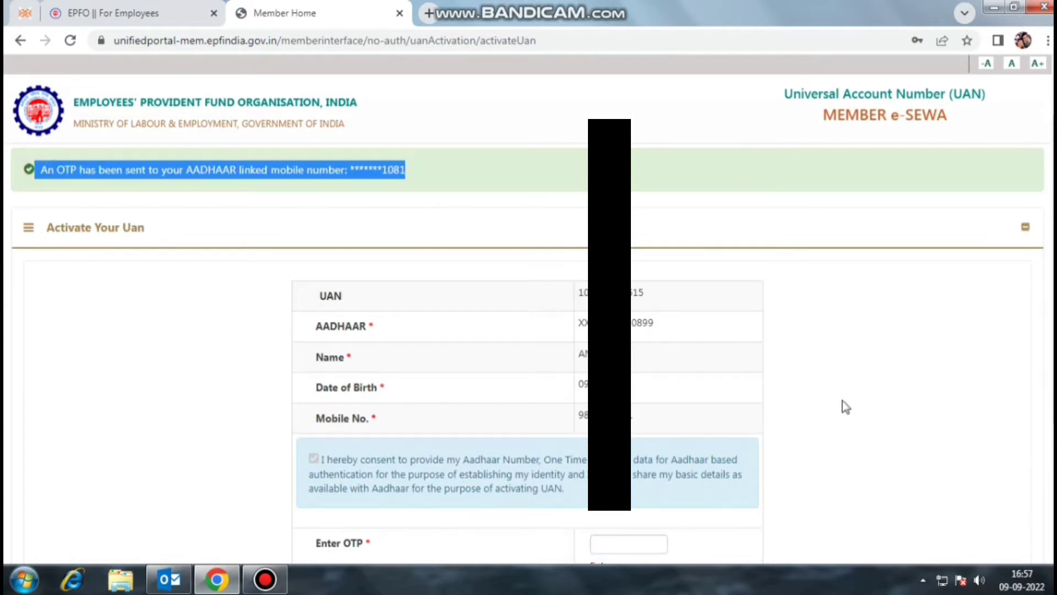
Step: Enter the 6-digit OTP and submit it to activate the UAN
{"action": "scroll", "coordinate": [836, 396], "scroll_direction": "down", "scroll_amount": 3}
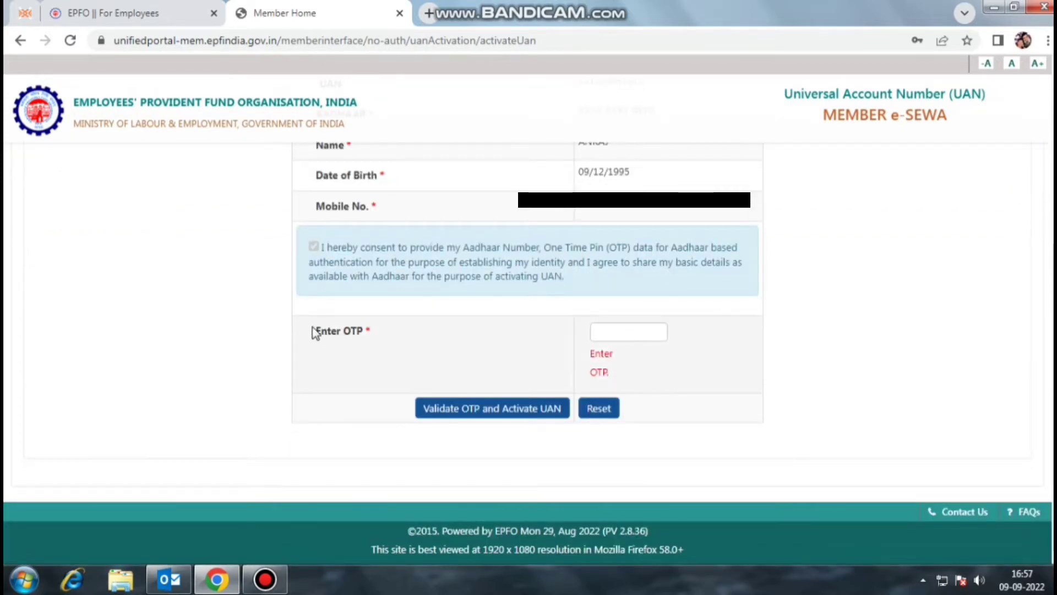
{"action": "left_click_drag", "start_coordinate": [311, 329], "coordinate": [379, 332]}
{"action": "left_click", "coordinate": [616, 333]}
{"action": "type", "text": "•••"}
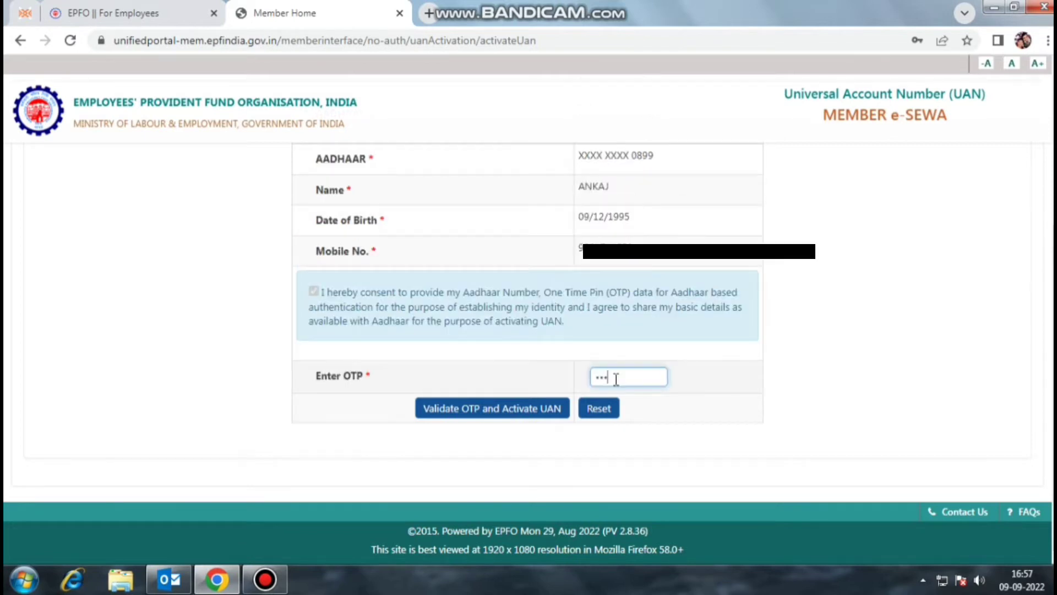
{"action": "type", "text": "•"}
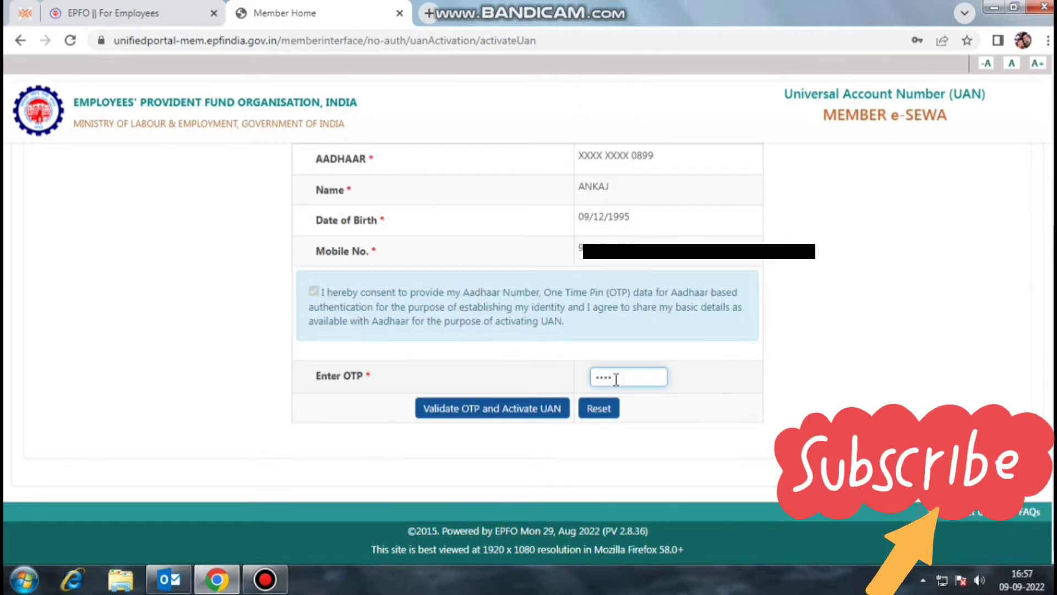
{"action": "type", "text": "••"}
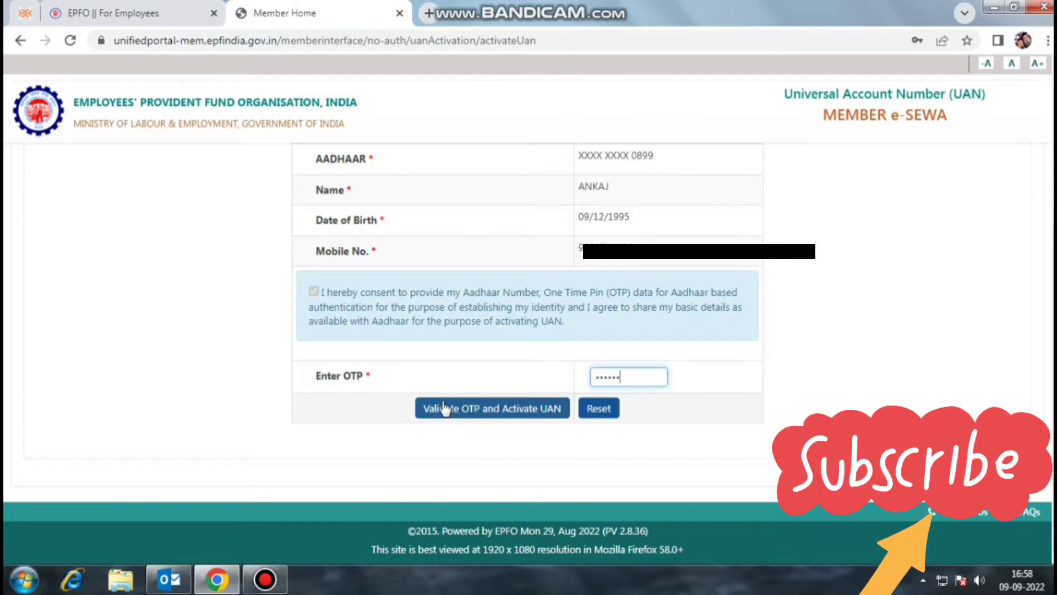
{"action": "left_click", "coordinate": [473, 410]}
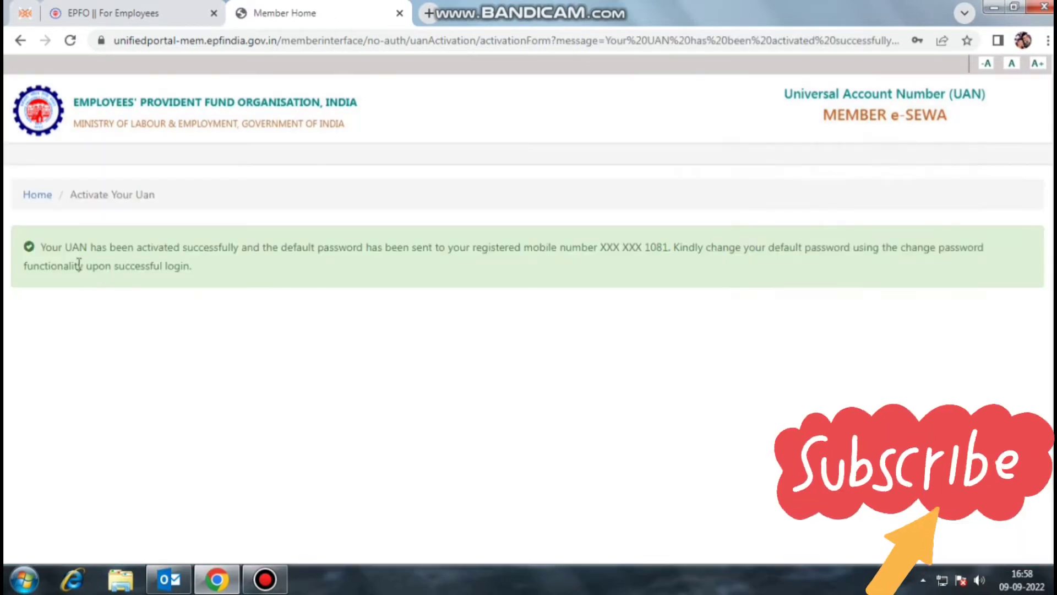
Step: Read the green success message saying the UAN is activated and a default password was sent
{"action": "left_click_drag", "start_coordinate": [43, 248], "coordinate": [194, 270]}
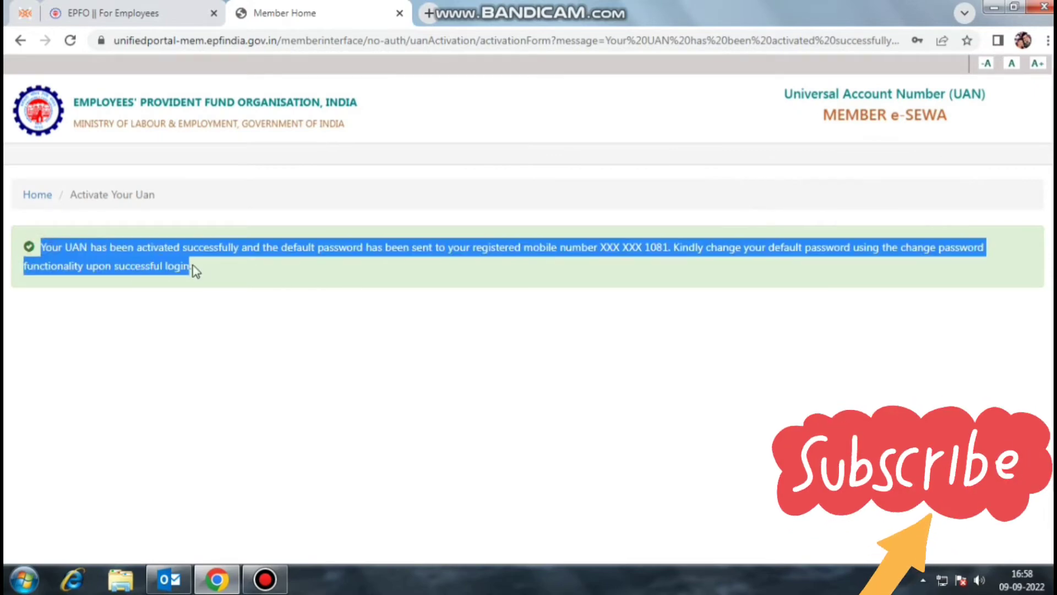
{"action": "left_click", "coordinate": [430, 273]}
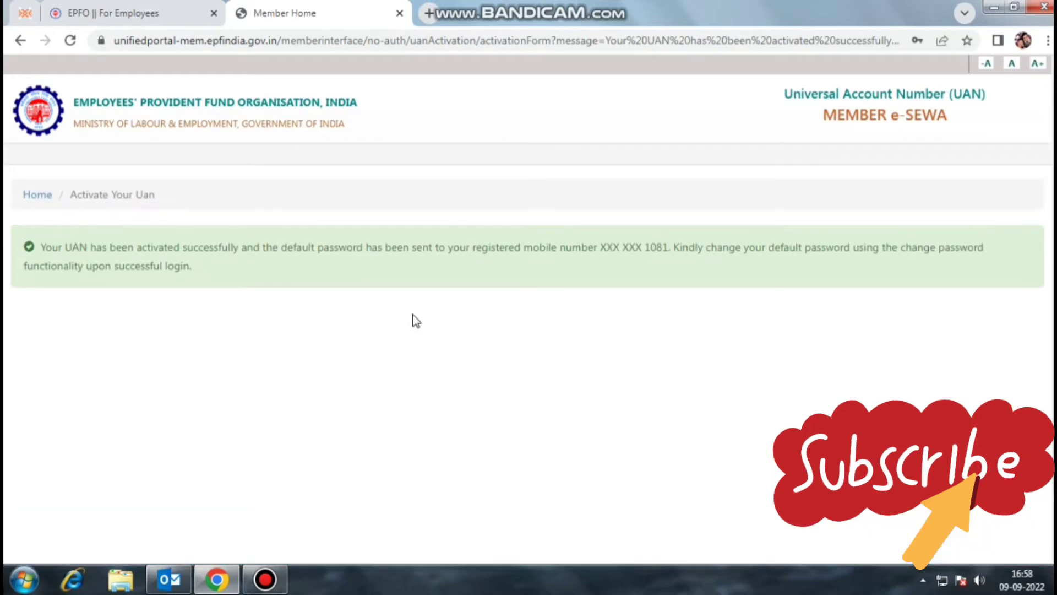
{"action": "left_click_drag", "start_coordinate": [74, 190], "coordinate": [189, 205]}
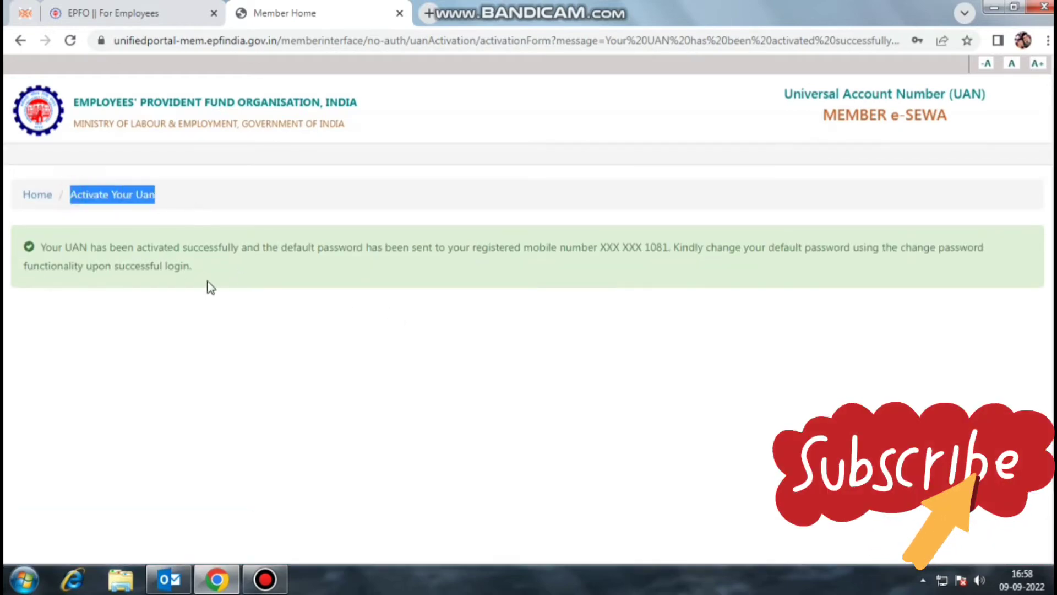
{"action": "left_click", "coordinate": [271, 286]}
{"action": "left_click_drag", "start_coordinate": [46, 248], "coordinate": [265, 275]}
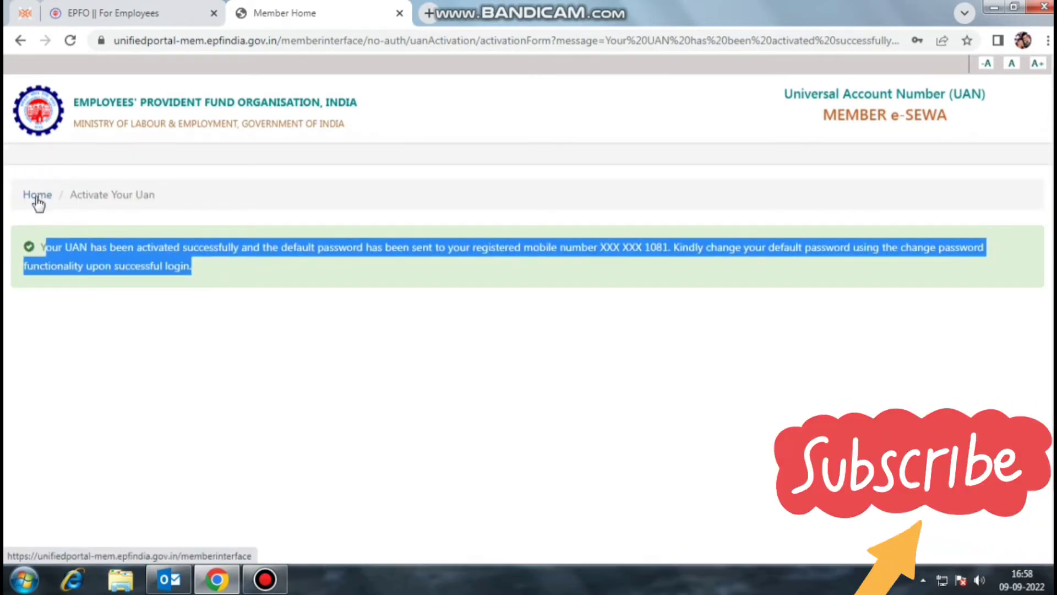
Step: Go back to the Home page and open Forgot Password
{"action": "left_click", "coordinate": [36, 196]}
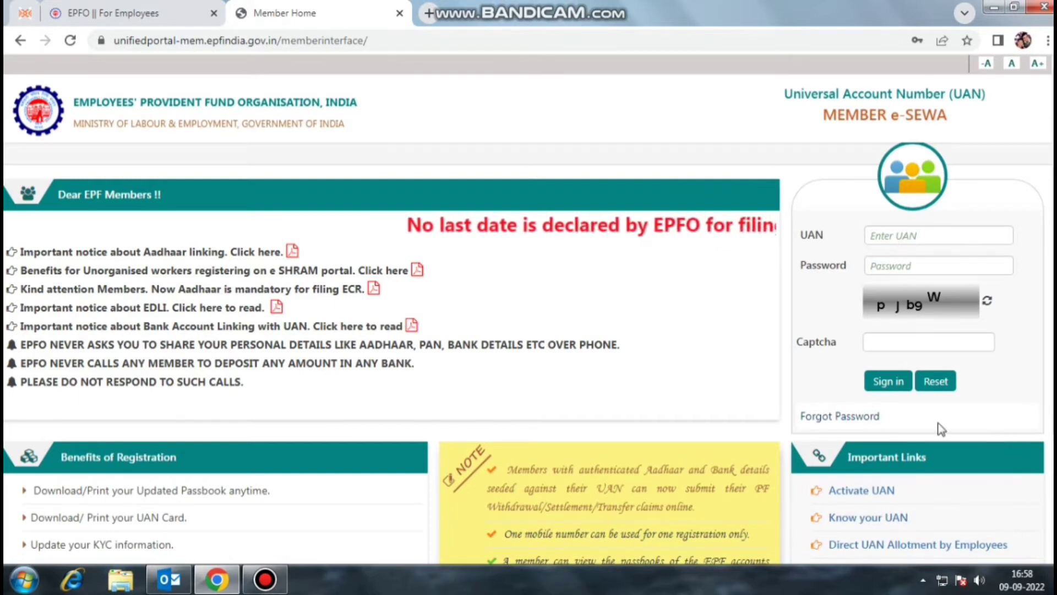
{"action": "left_click", "coordinate": [826, 417]}
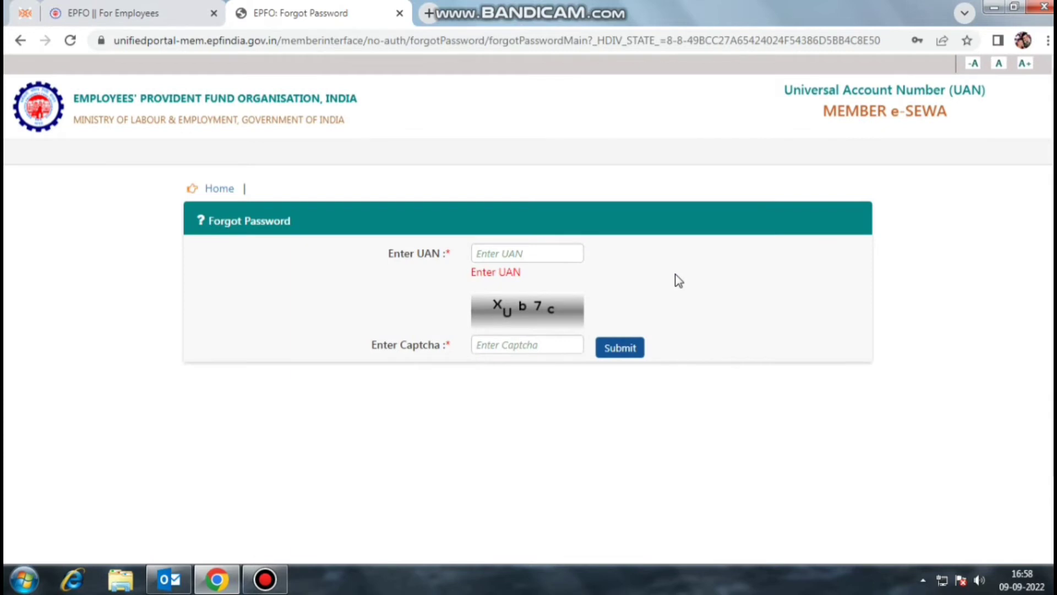
Step: Paste the UAN, enter the captcha and submit them for password recovery
{"action": "key", "text": "ctrl+v"}
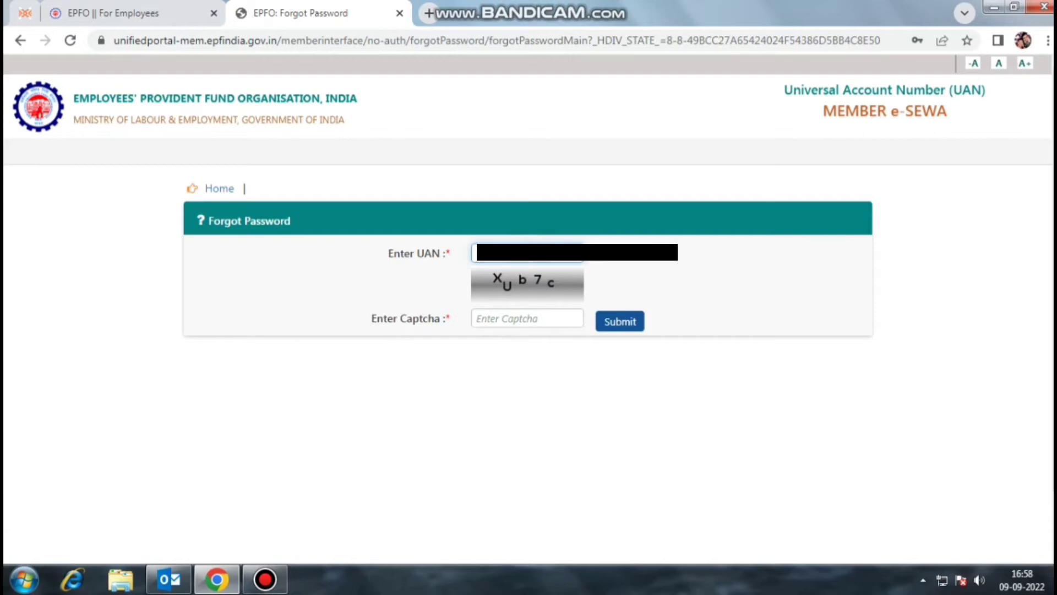
{"action": "left_click", "coordinate": [522, 319]}
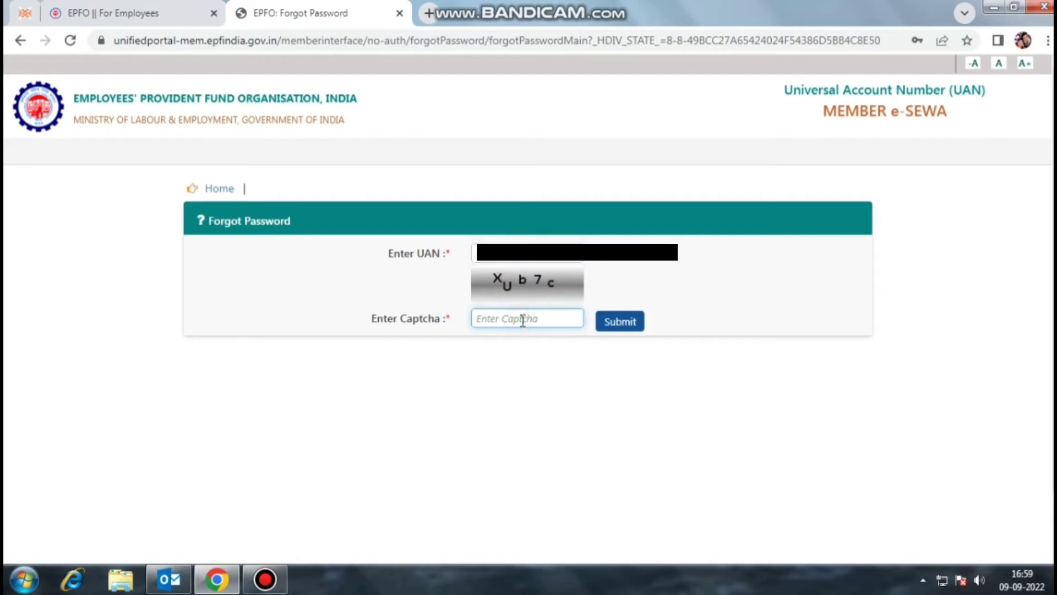
{"action": "type", "text": "XUb7c"}
{"action": "left_click", "coordinate": [628, 324]}
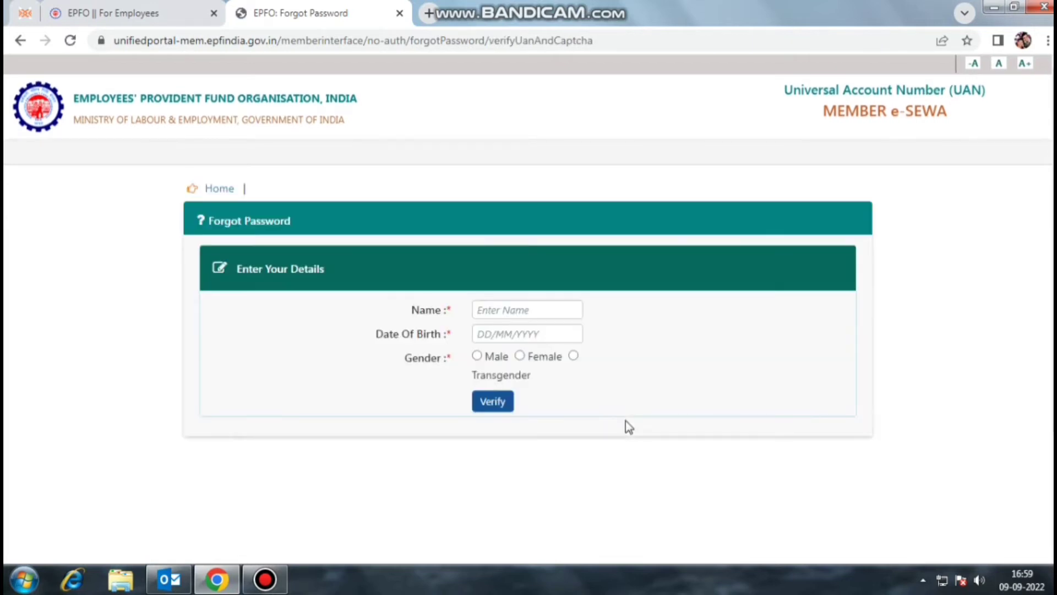
{"action": "left_click", "coordinate": [507, 311]}
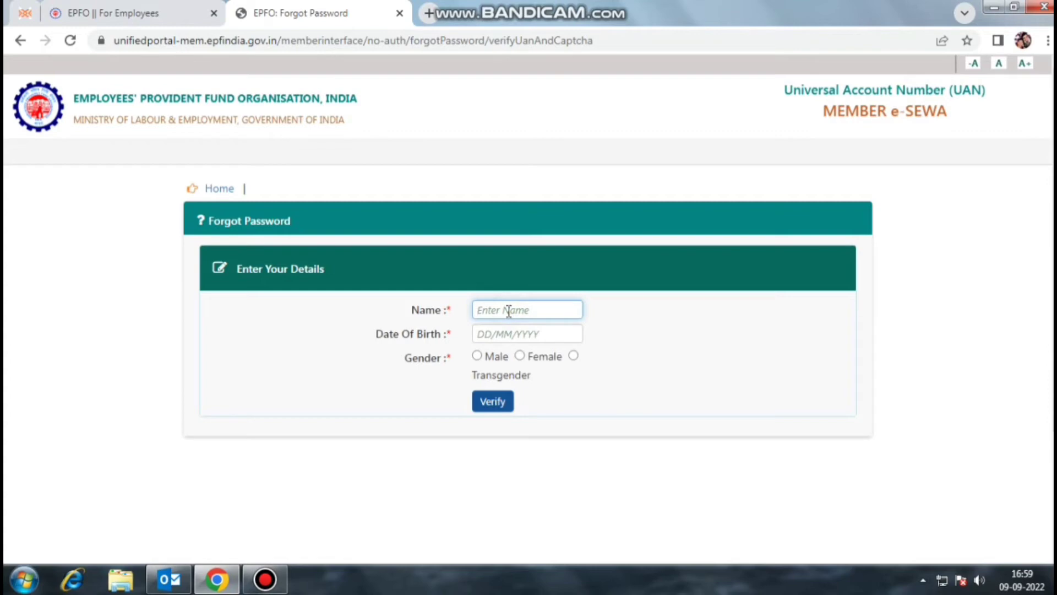
{"action": "type", "text": "ANKAJ"}
{"action": "left_click", "coordinate": [502, 334]}
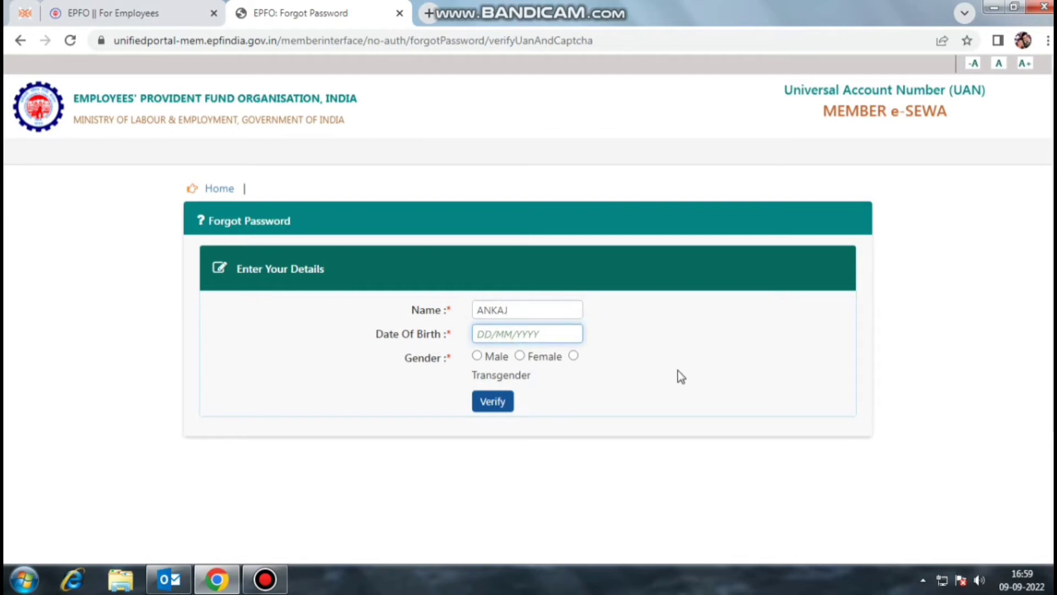
{"action": "left_click", "coordinate": [477, 355]}
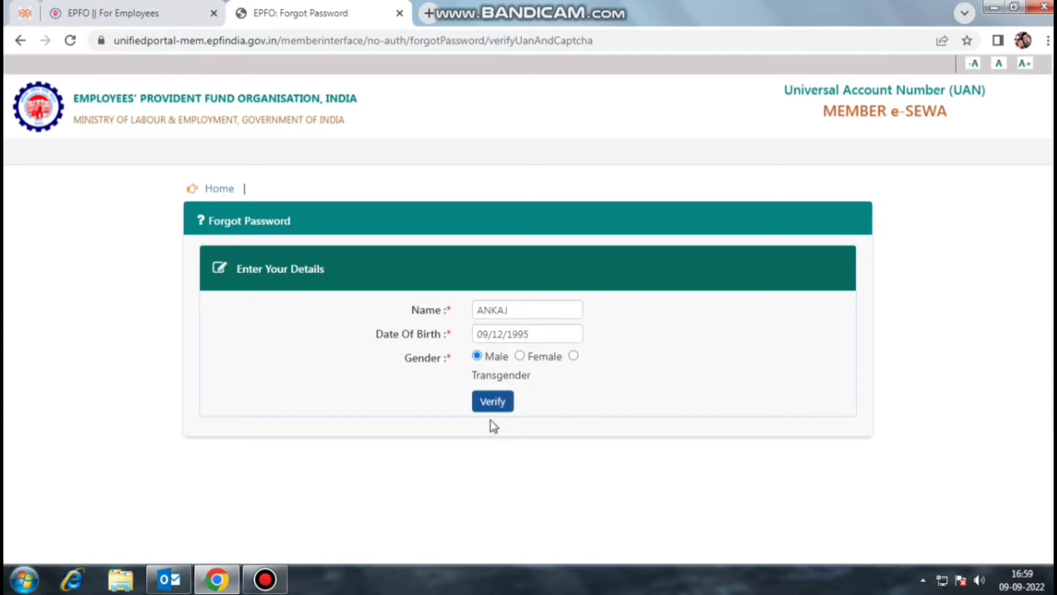
{"action": "left_click", "coordinate": [494, 402]}
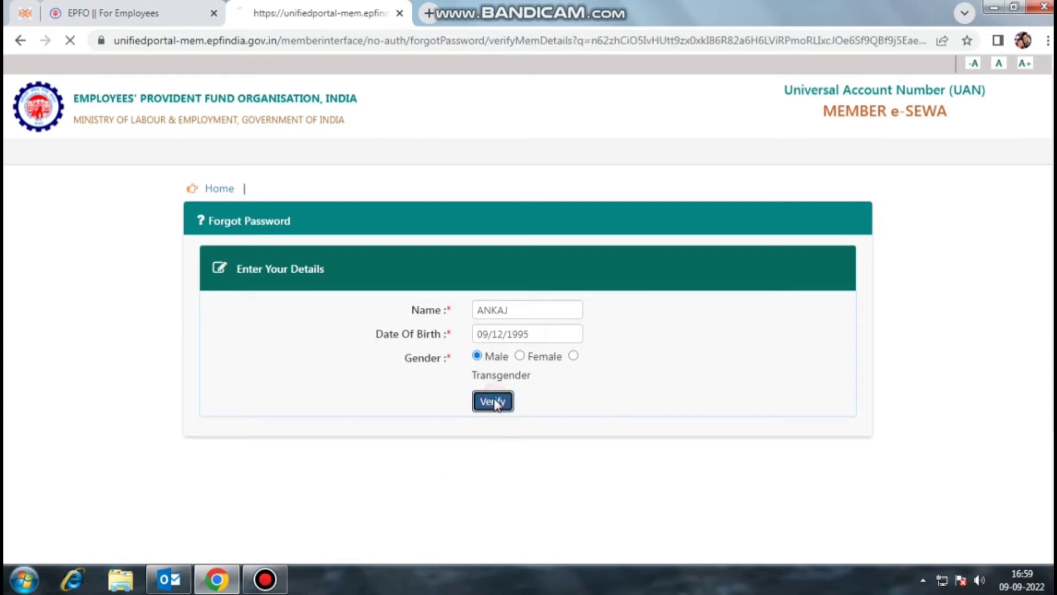
Step: Replace the captcha text and give consent for Aadhaar authentication
{"action": "scroll", "coordinate": [678, 408], "scroll_direction": "down", "scroll_amount": 3}
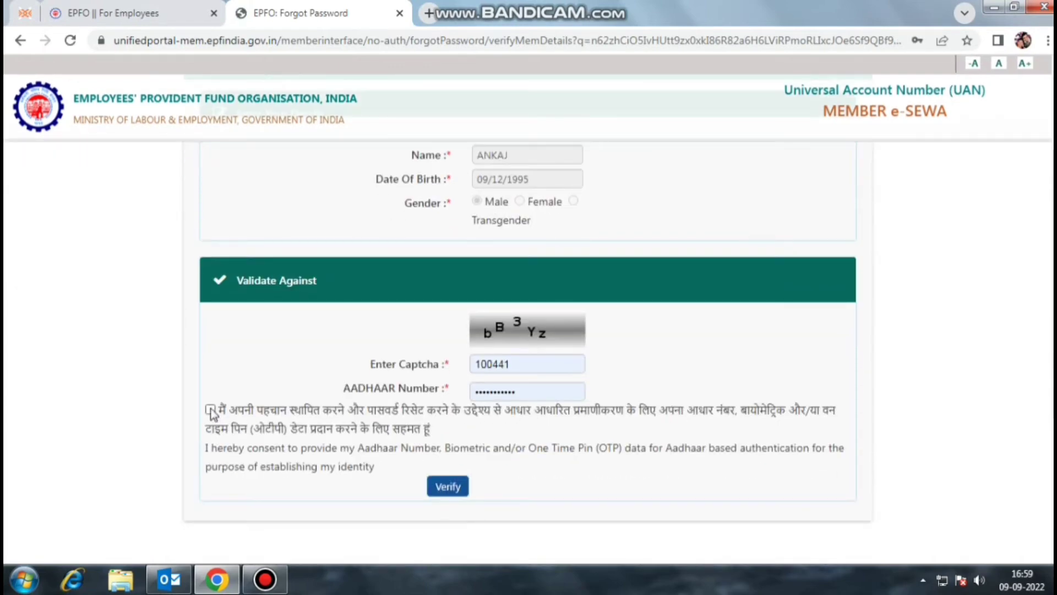
{"action": "triple_click", "coordinate": [534, 368]}
{"action": "type", "text": "bB3"}
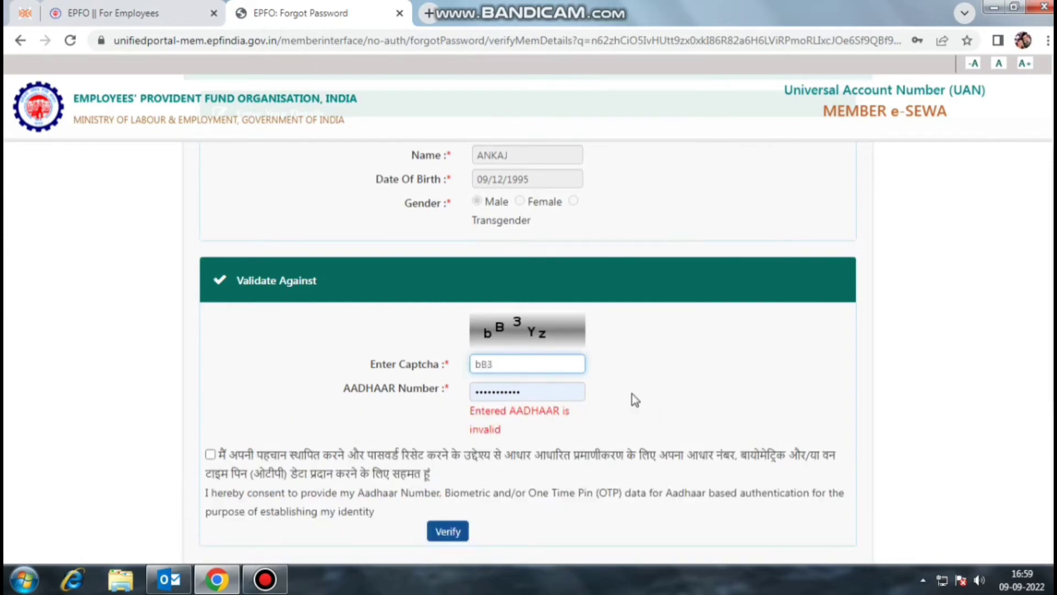
{"action": "type", "text": "Yz"}
{"action": "scroll", "coordinate": [668, 371], "scroll_direction": "down", "scroll_amount": 1}
{"action": "left_click", "coordinate": [210, 377]}
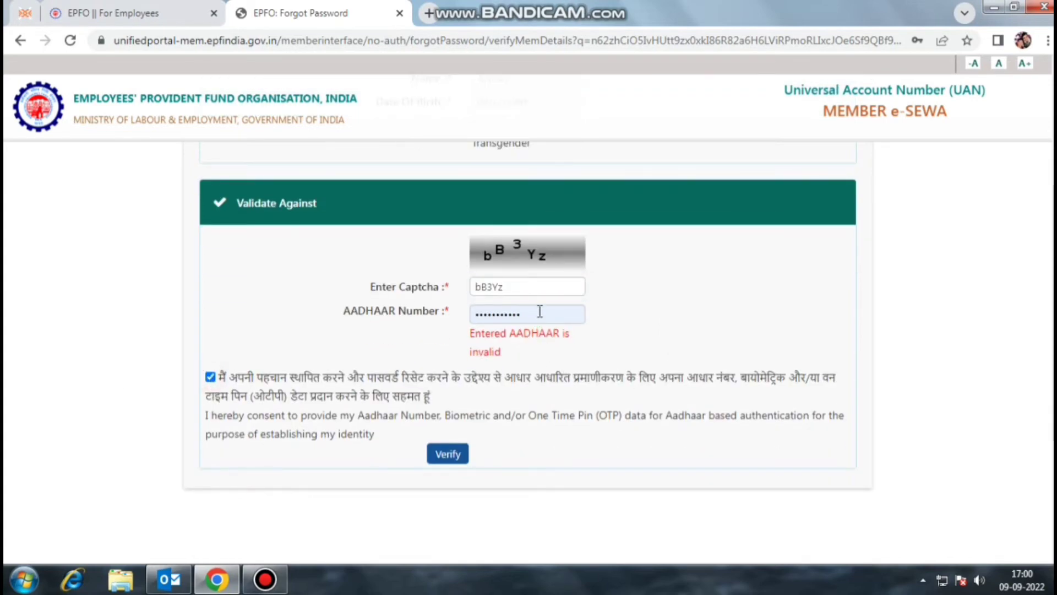
Step: Re-enter the Aadhaar number correctly and validate the details against Aadhaar
{"action": "left_click", "coordinate": [503, 316]}
{"action": "key", "text": "BackSpace"}
{"action": "key", "text": "BackSpace"}
{"action": "key", "text": "BackSpace"}
{"action": "key", "text": "BackSpace"}
{"action": "key", "text": "BackSpace"}
{"action": "key", "text": "BackSpace"}
{"action": "key", "text": "BackSpace"}
{"action": "key", "text": "BackSpace"}
{"action": "key", "text": "BackSpace"}
{"action": "key", "text": "BackSpace"}
{"action": "type", "text": "••"}
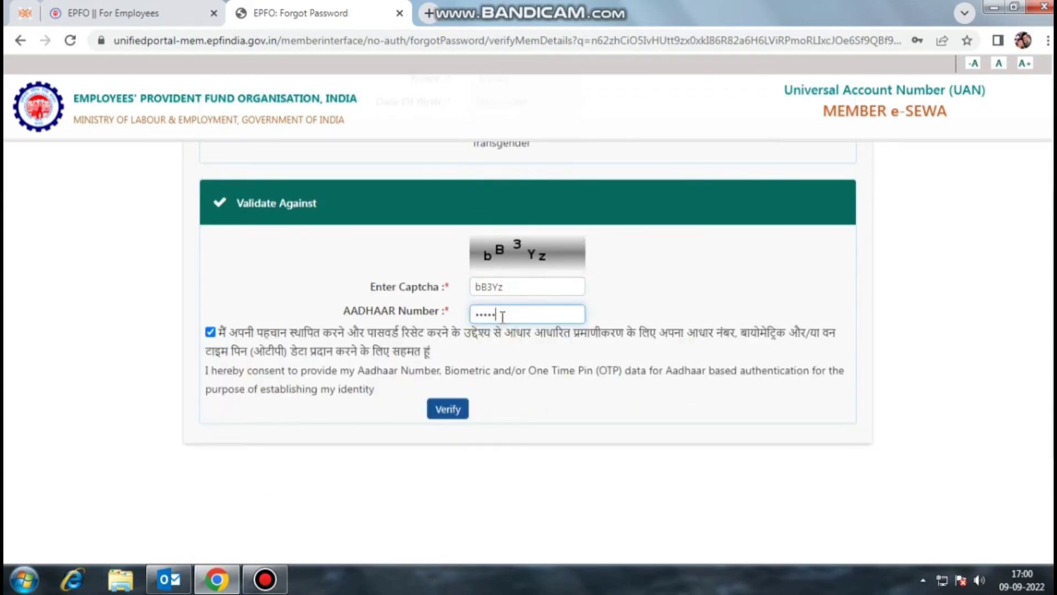
{"action": "type", "text": "•••••••"}
{"action": "left_click", "coordinate": [445, 414]}
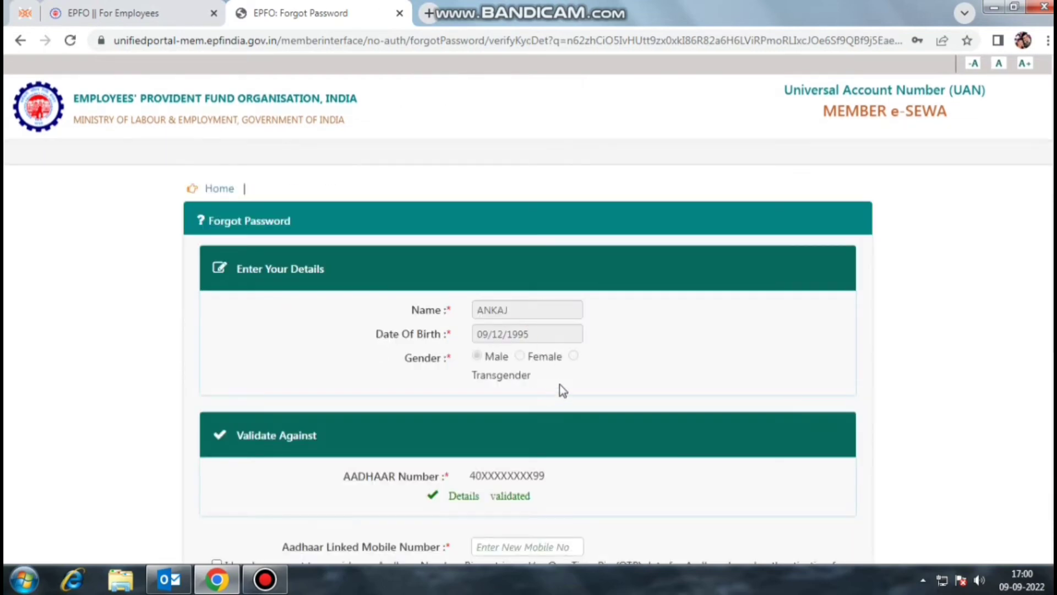
Step: Enter the Aadhaar-linked mobile number, give consent, and request the OTP
{"action": "scroll", "coordinate": [560, 384], "scroll_direction": "down", "scroll_amount": 3}
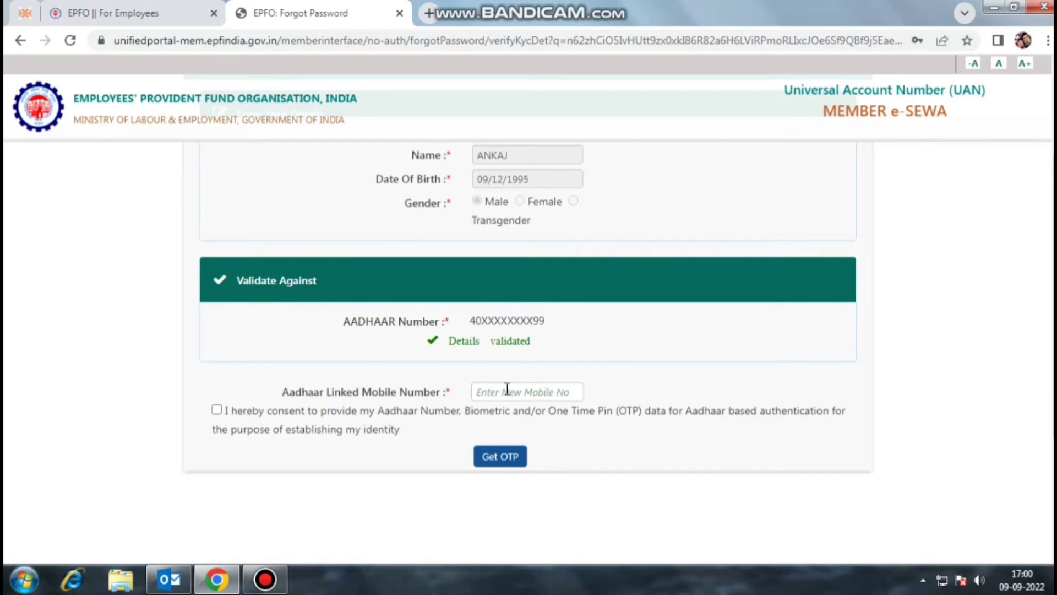
{"action": "left_click", "coordinate": [507, 391]}
{"action": "type", "text": "9"}
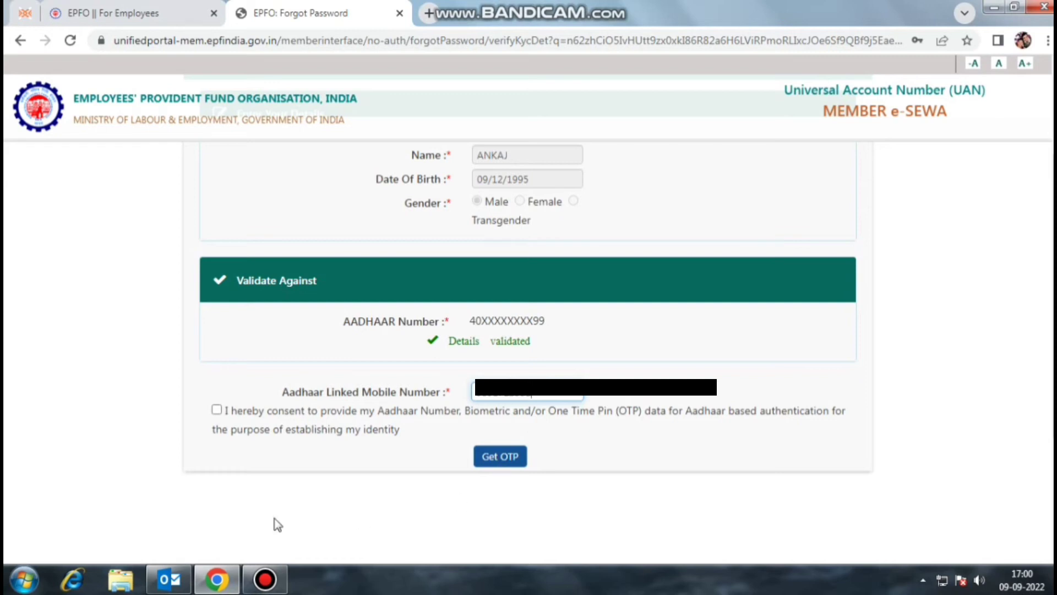
{"action": "left_click", "coordinate": [216, 410]}
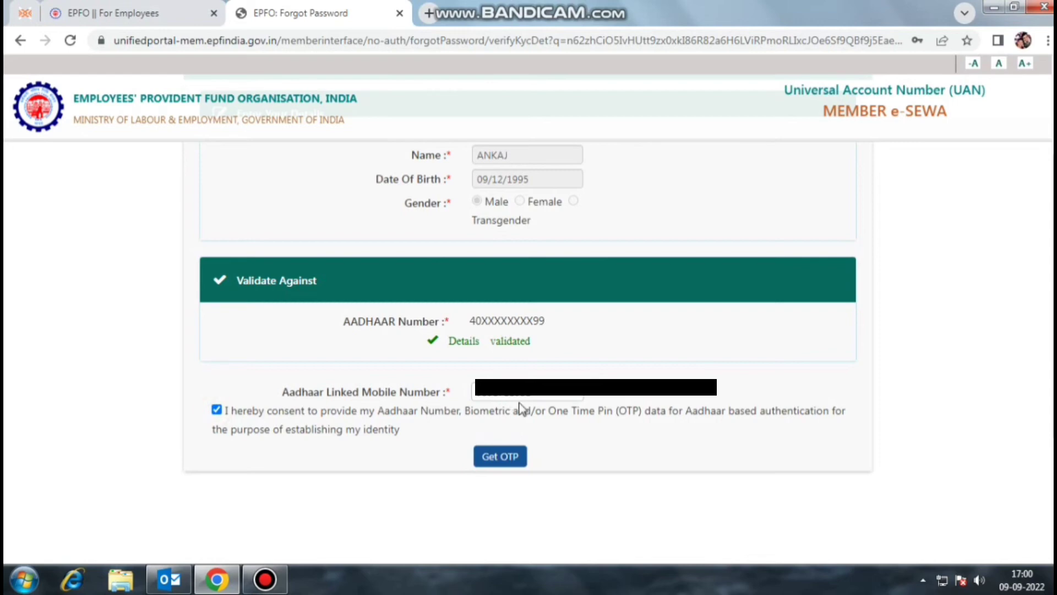
{"action": "left_click", "coordinate": [508, 461]}
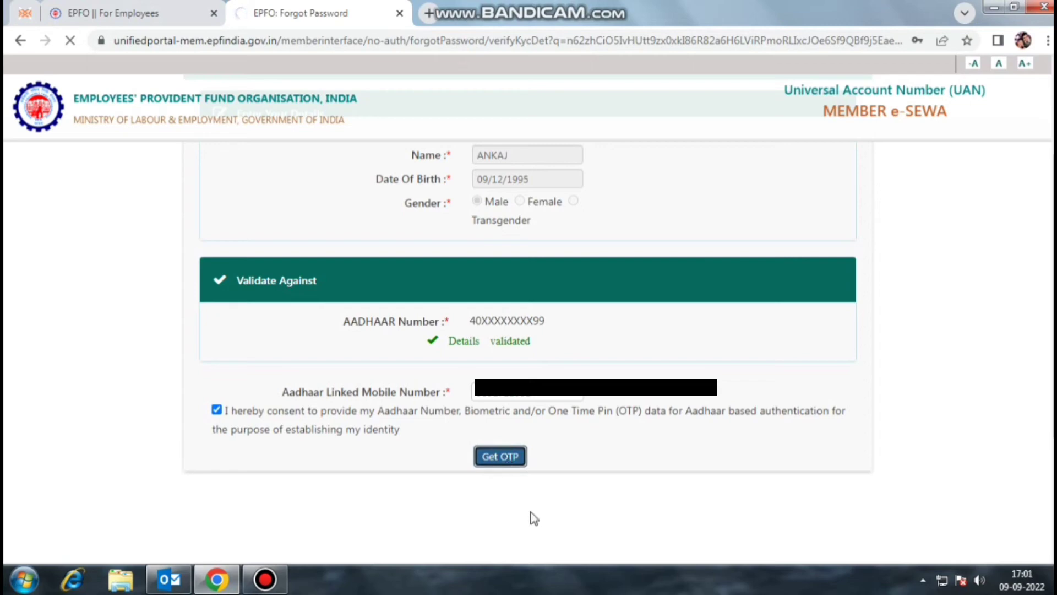
{"action": "scroll", "coordinate": [567, 320], "scroll_direction": "down", "scroll_amount": 4}
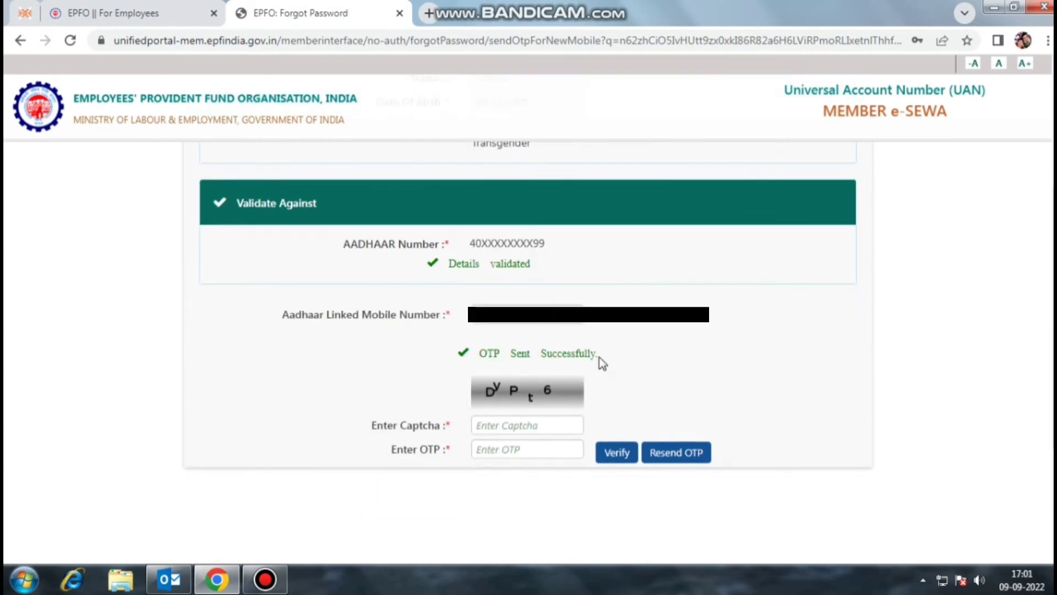
Step: Verify the received OTP using captcha 'DyPt'
{"action": "left_click_drag", "start_coordinate": [608, 352], "coordinate": [468, 353]}
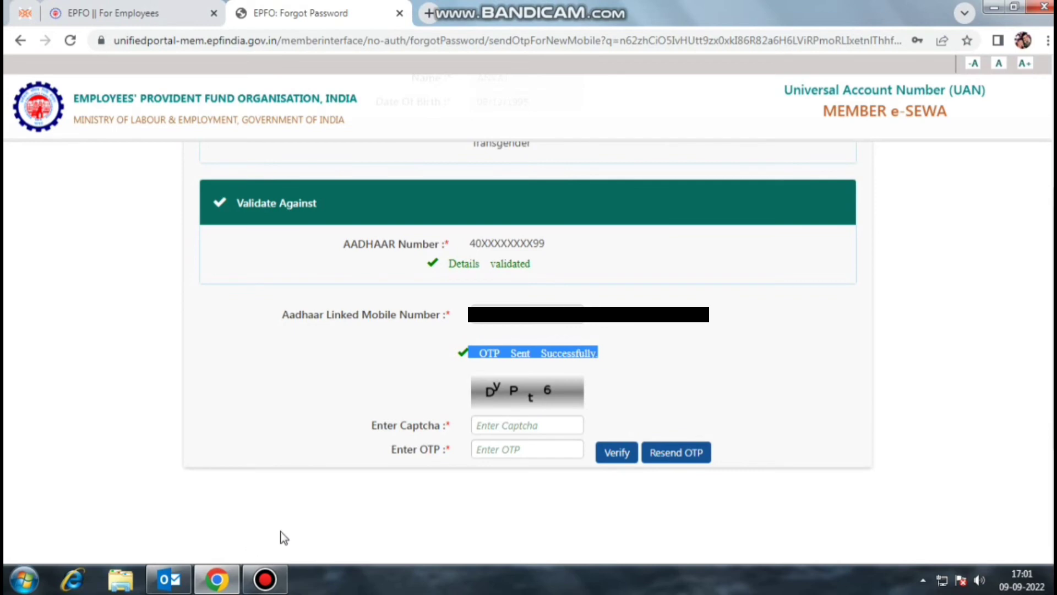
{"action": "left_click", "coordinate": [513, 425]}
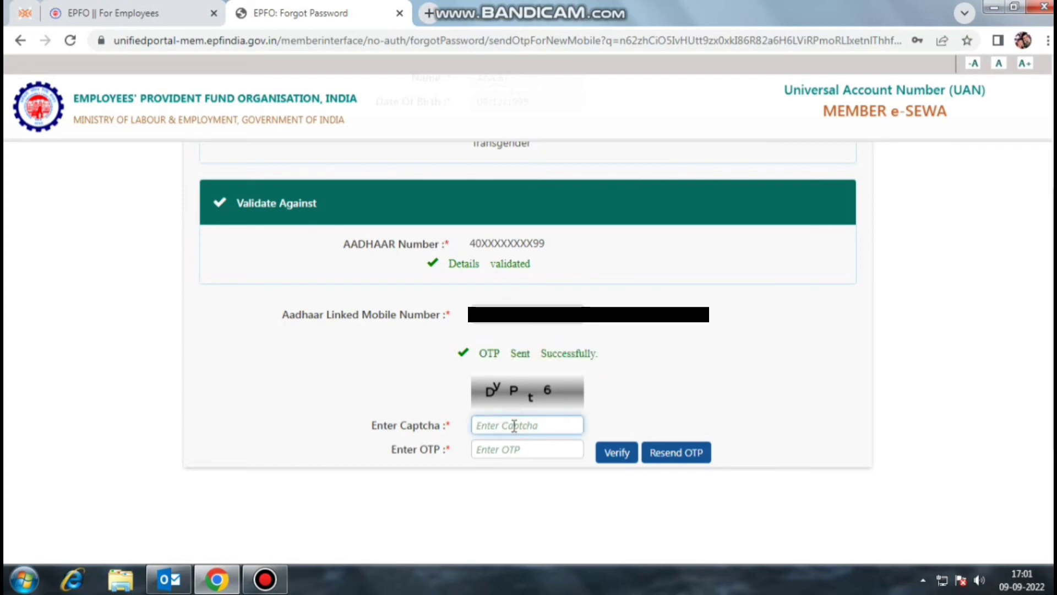
{"action": "type", "text": "DyPt6"}
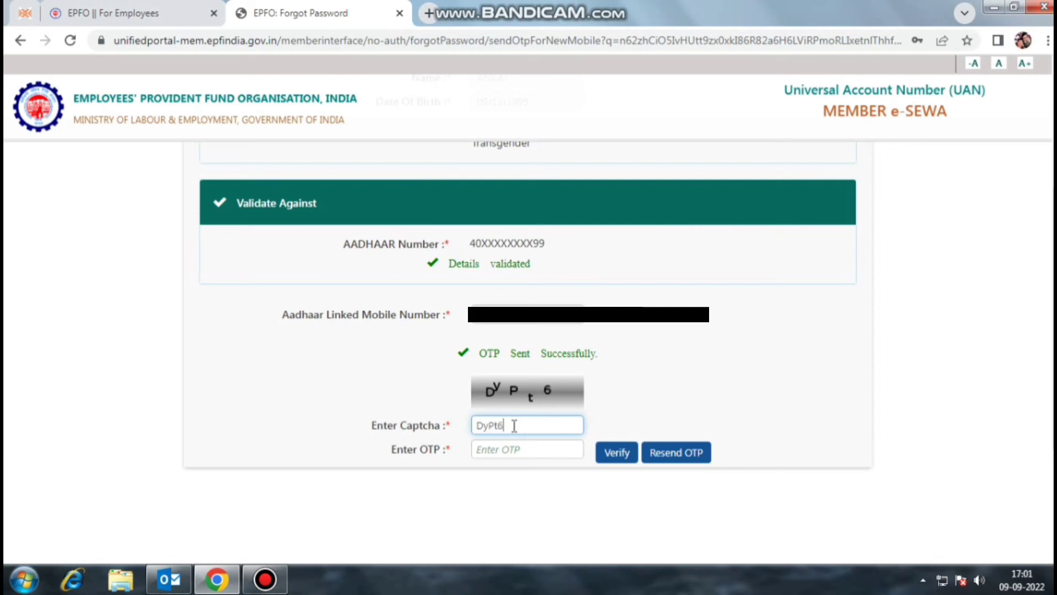
{"action": "left_click", "coordinate": [514, 449]}
{"action": "type", "text": "•••••"}
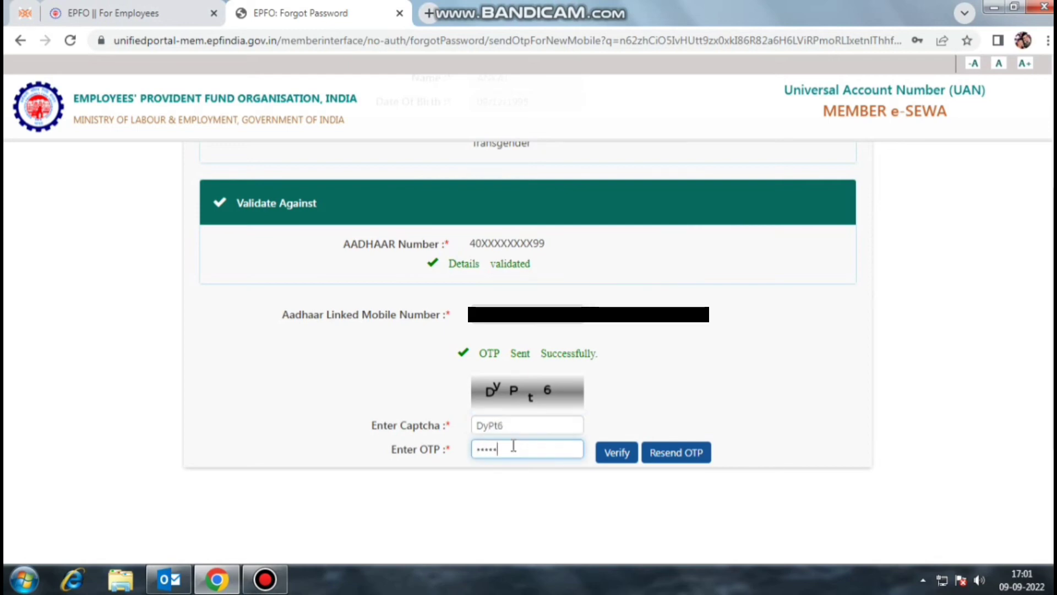
{"action": "type", "text": "•"}
{"action": "left_click", "coordinate": [614, 453]}
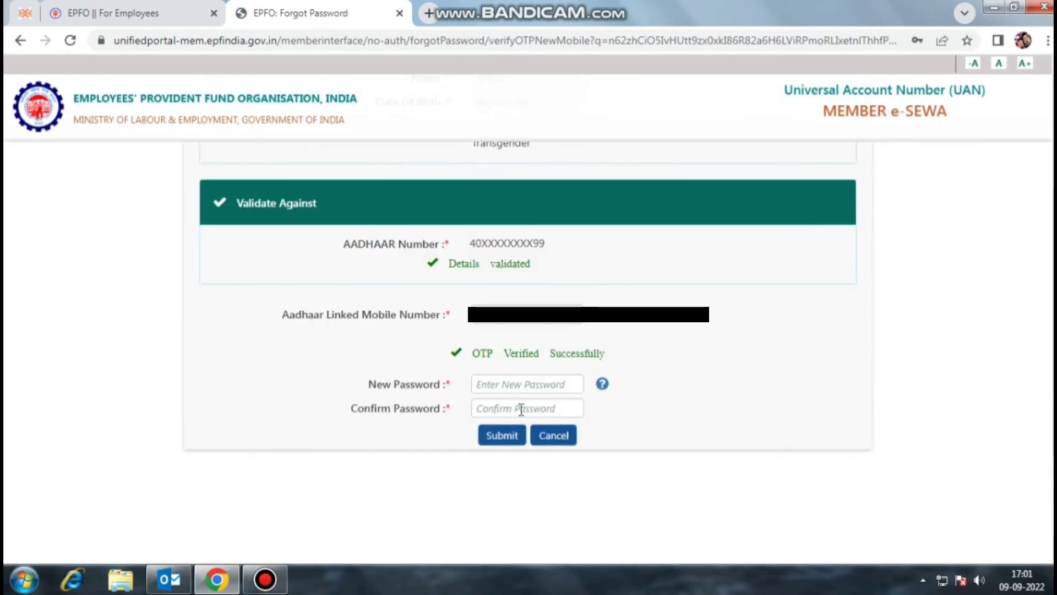
Step: Enter and confirm the new password, submit it, then follow the Login link in the success message
{"action": "left_click", "coordinate": [518, 385]}
{"action": "type", "text": "••••••"}
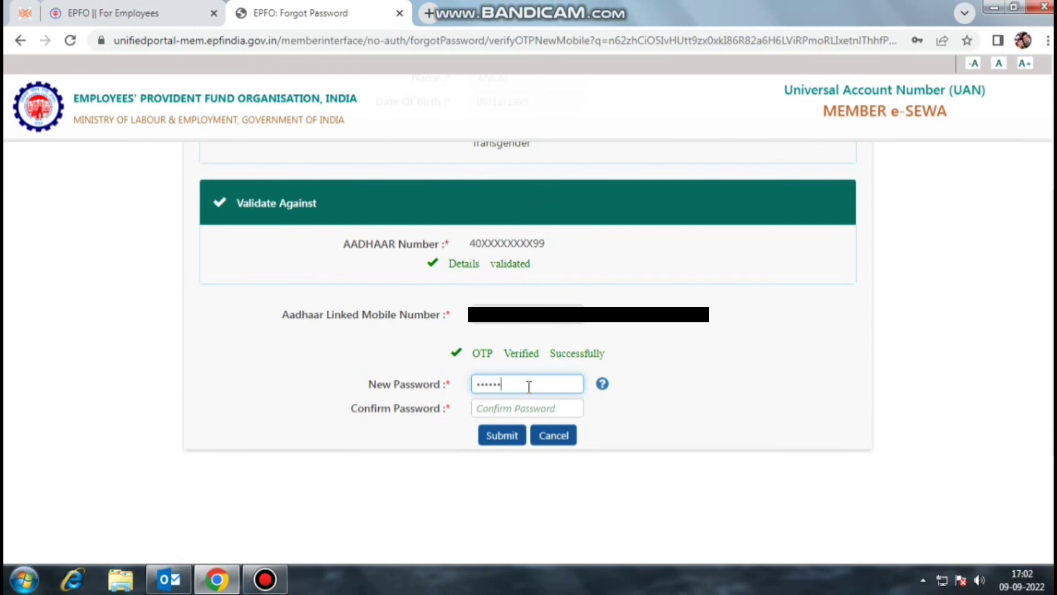
{"action": "type", "text": "••••"}
{"action": "key", "text": "Tab"}
{"action": "type", "text": "••••"}
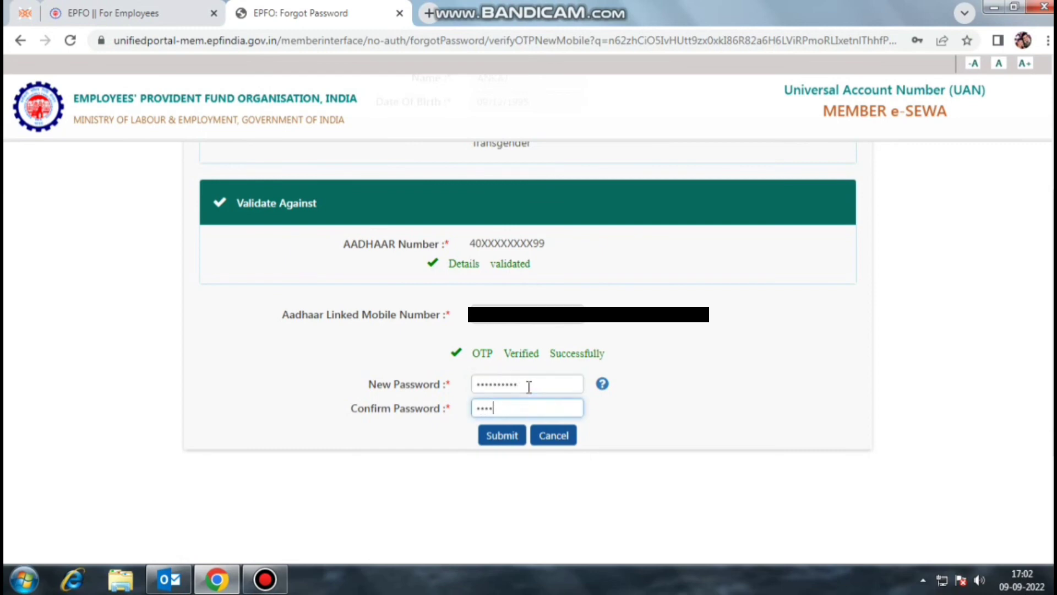
{"action": "type", "text": "••••••"}
{"action": "left_click", "coordinate": [501, 435]}
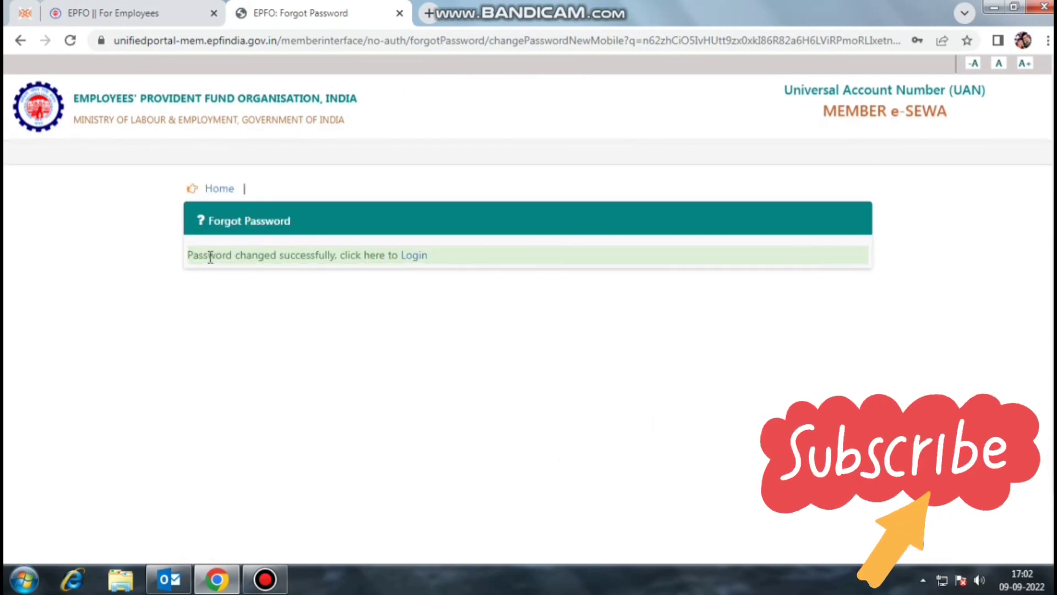
{"action": "left_click_drag", "start_coordinate": [189, 255], "coordinate": [392, 257]}
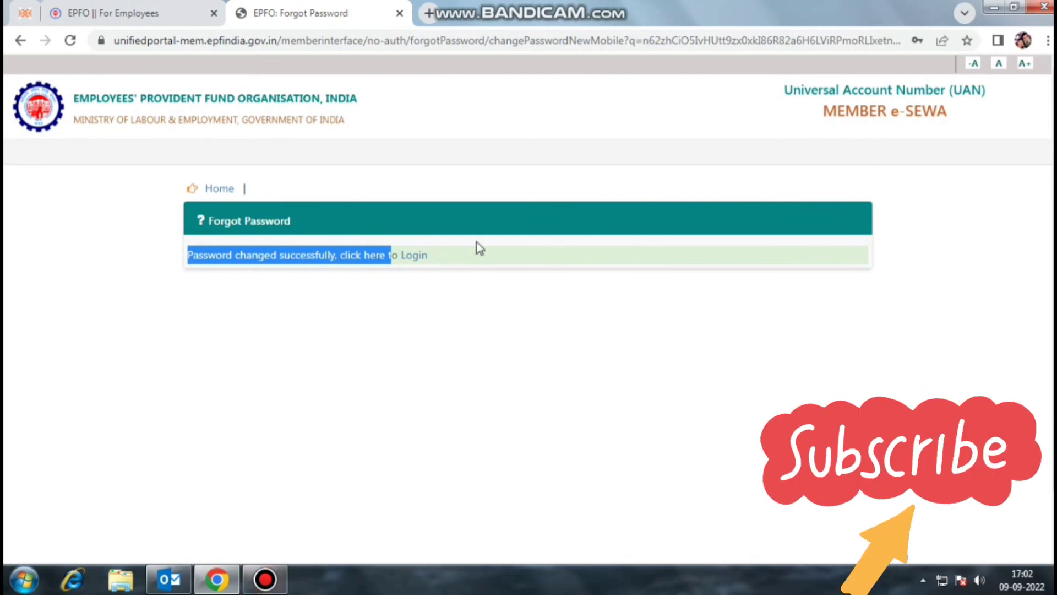
{"action": "left_click", "coordinate": [417, 256]}
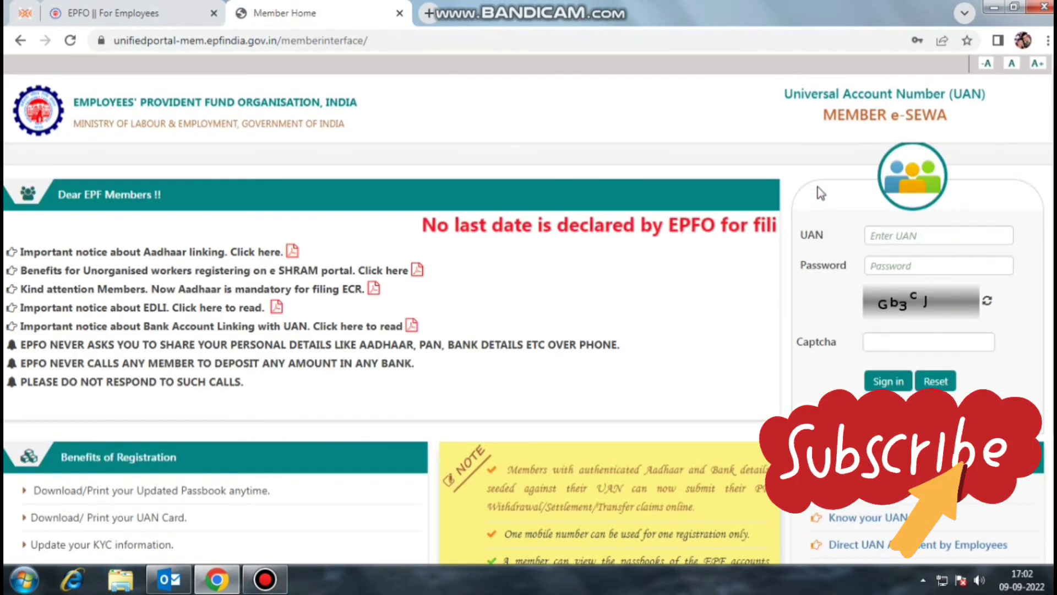
Step: Sign in with the new password and captcha 'Gb3cJ', choosing Later on the e-nomination alert
{"action": "left_click", "coordinate": [921, 265]}
{"action": "type", "text": "••"}
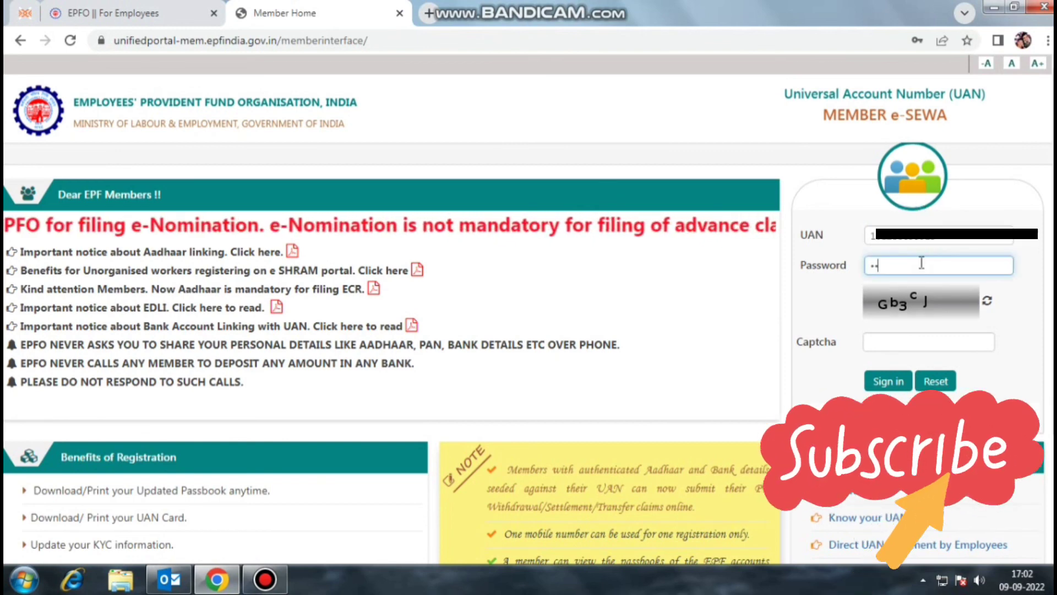
{"action": "type", "text": "•••••"}
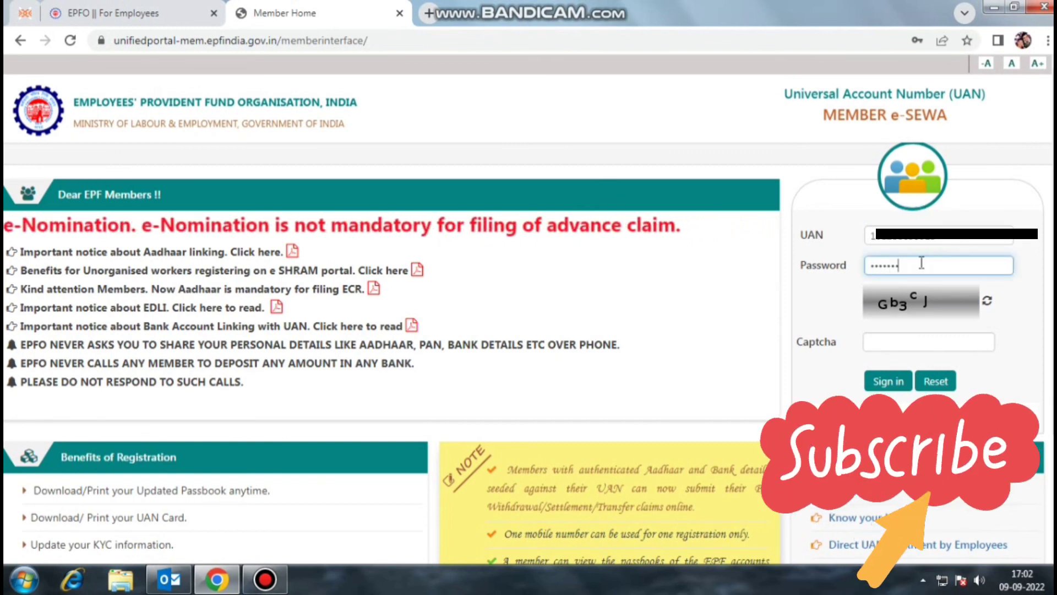
{"action": "type", "text": "•••"}
{"action": "key", "text": "Tab"}
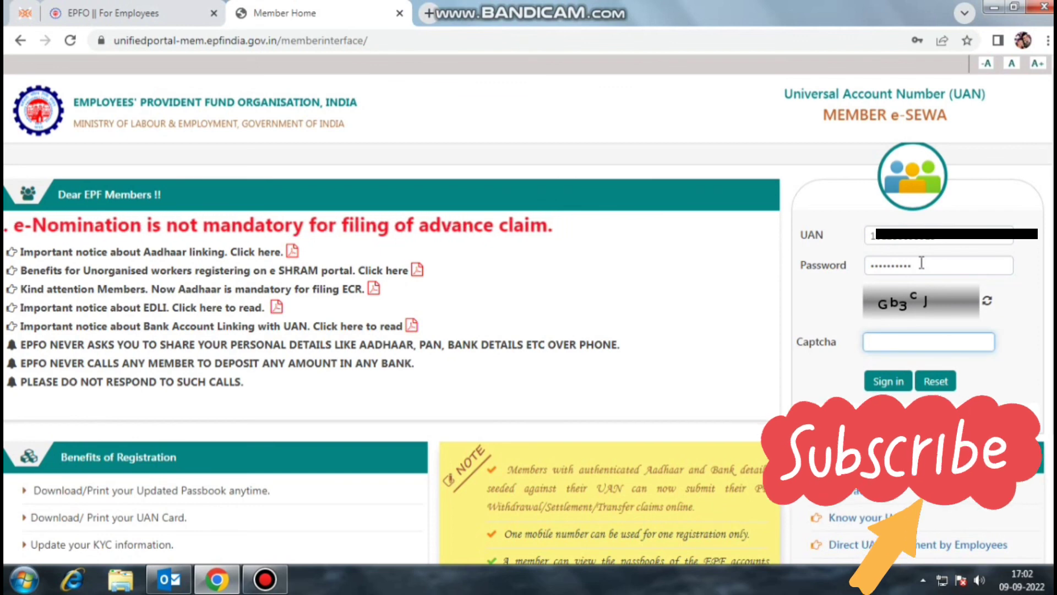
{"action": "type", "text": "Gb3"}
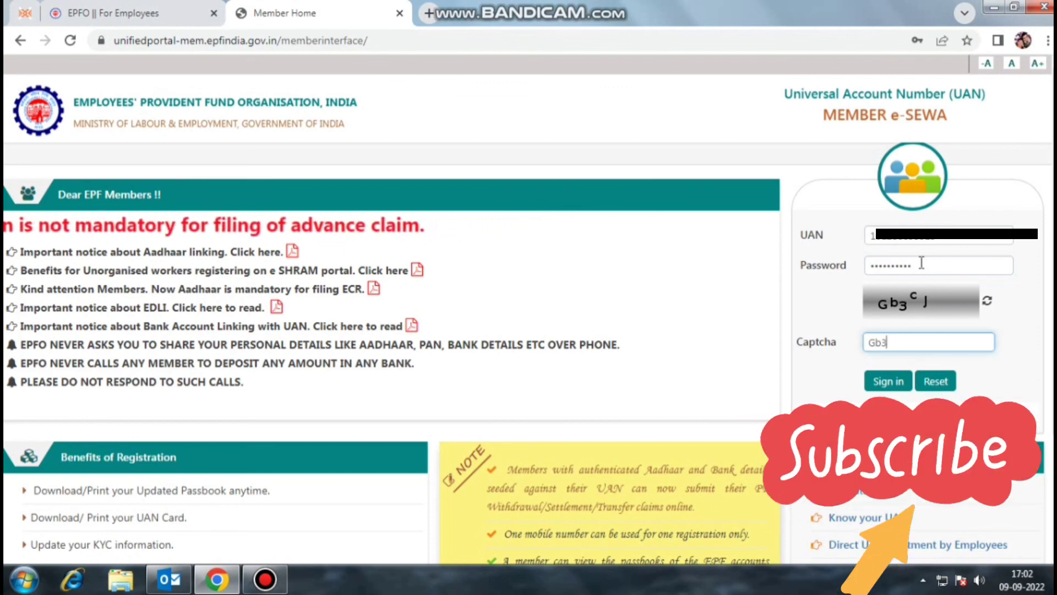
{"action": "type", "text": "cJ"}
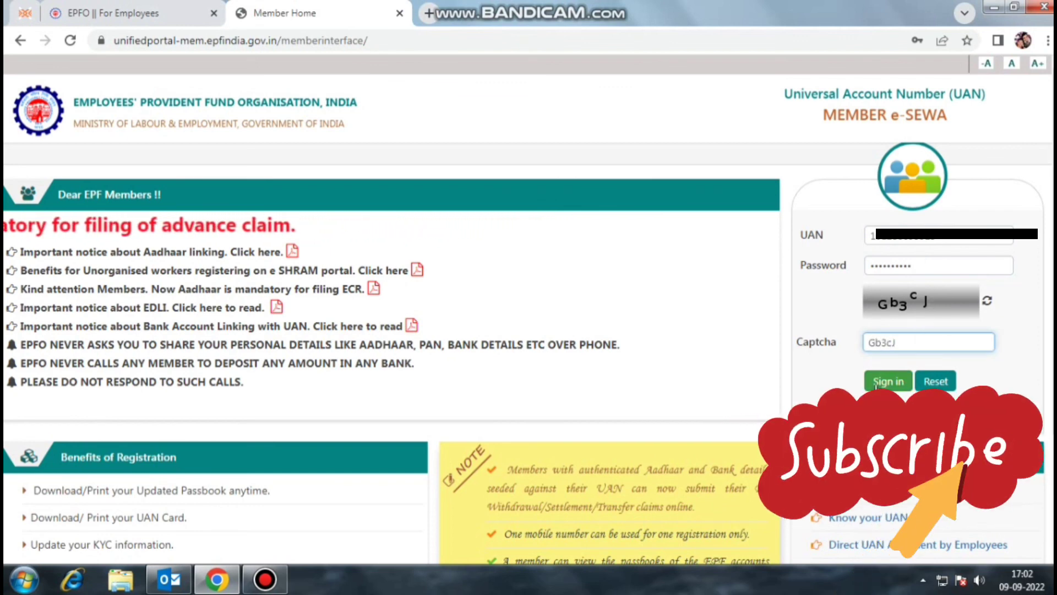
{"action": "left_click", "coordinate": [876, 385]}
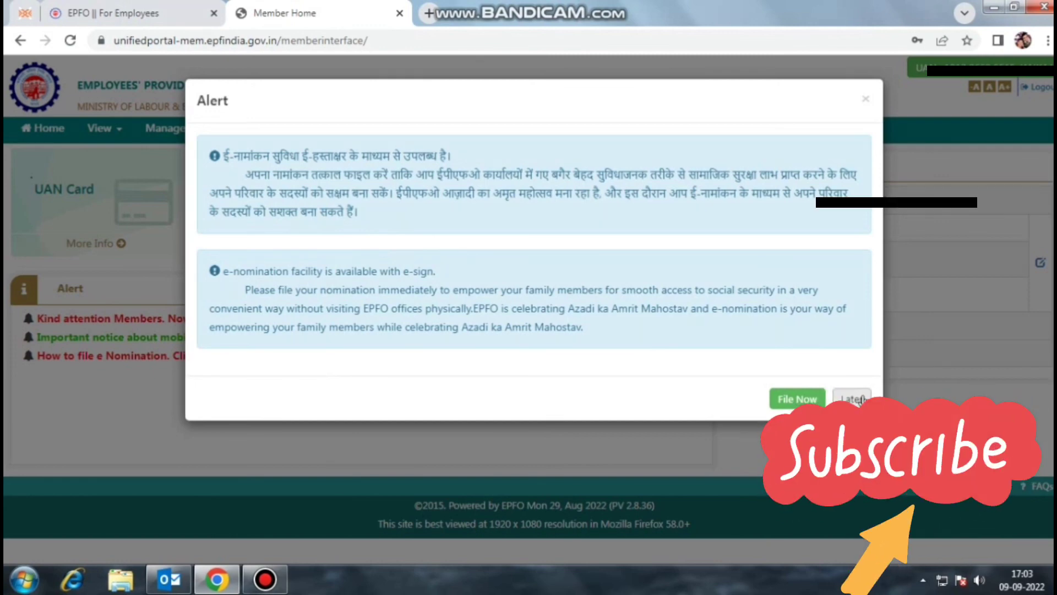
{"action": "left_click", "coordinate": [851, 399]}
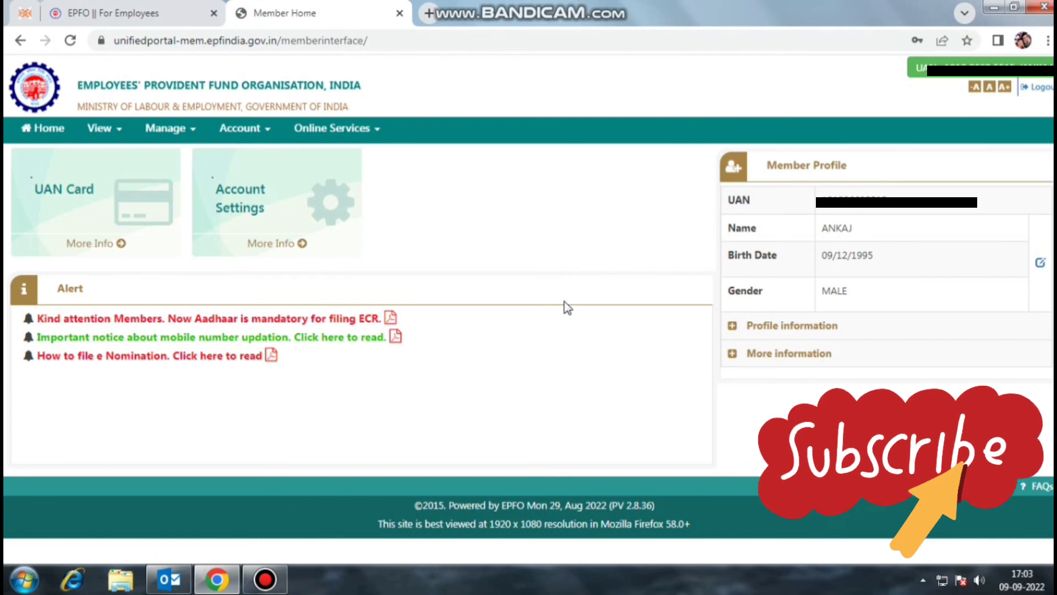